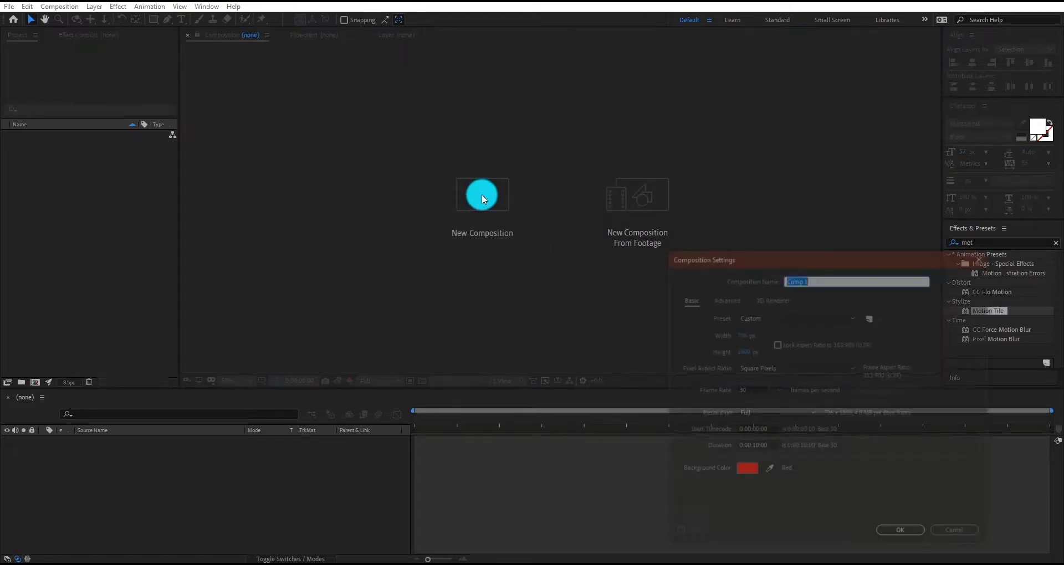
# - Create a composition named Animation, 900 px wide and 1080 px high
pyautogui.write('A')
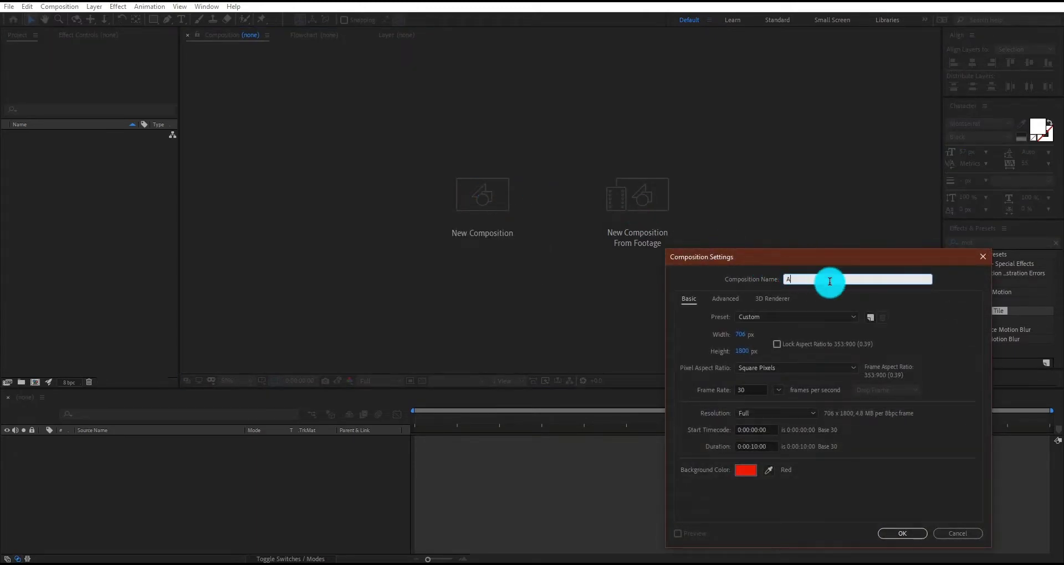
pyautogui.write('nimation')
pyautogui.click(741, 335)
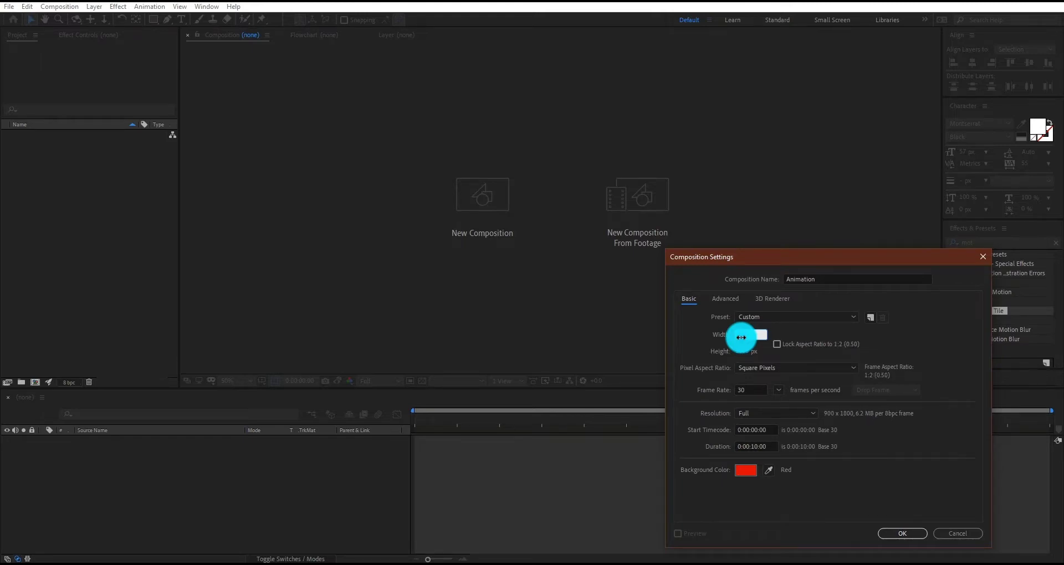
pyautogui.write('1080')
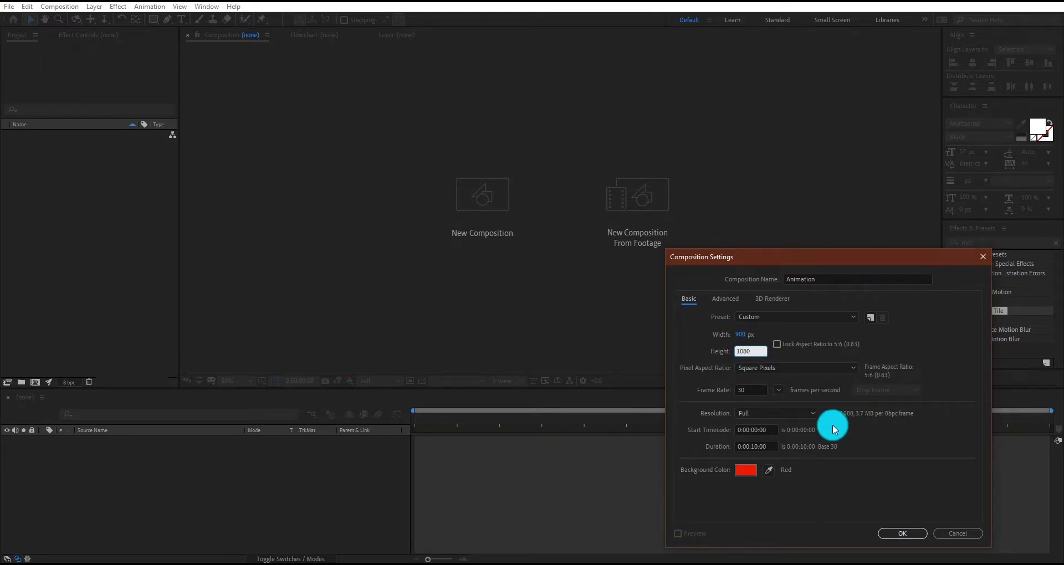
pyautogui.press('Tab')
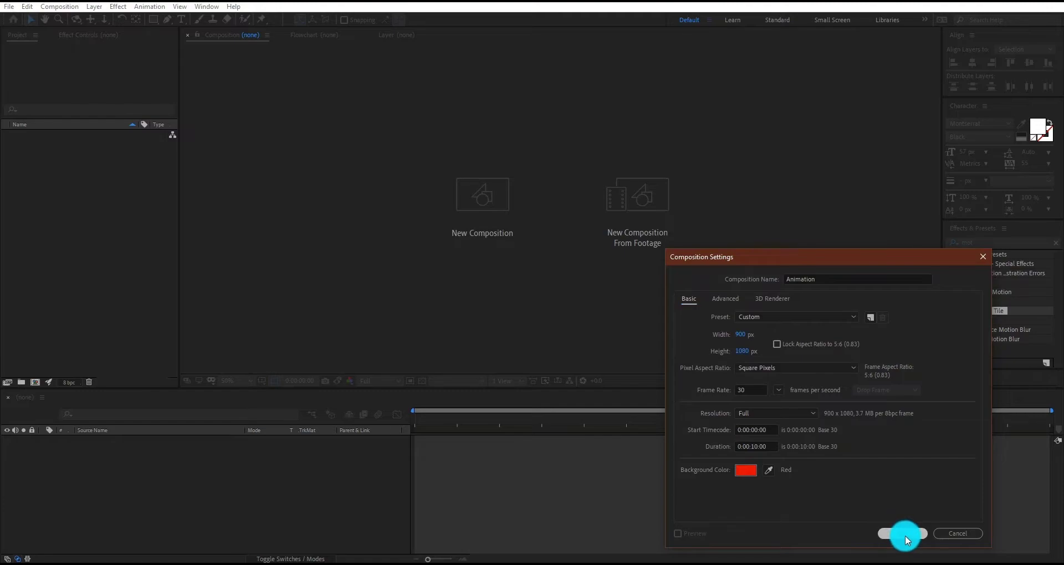
pyautogui.click(906, 535)
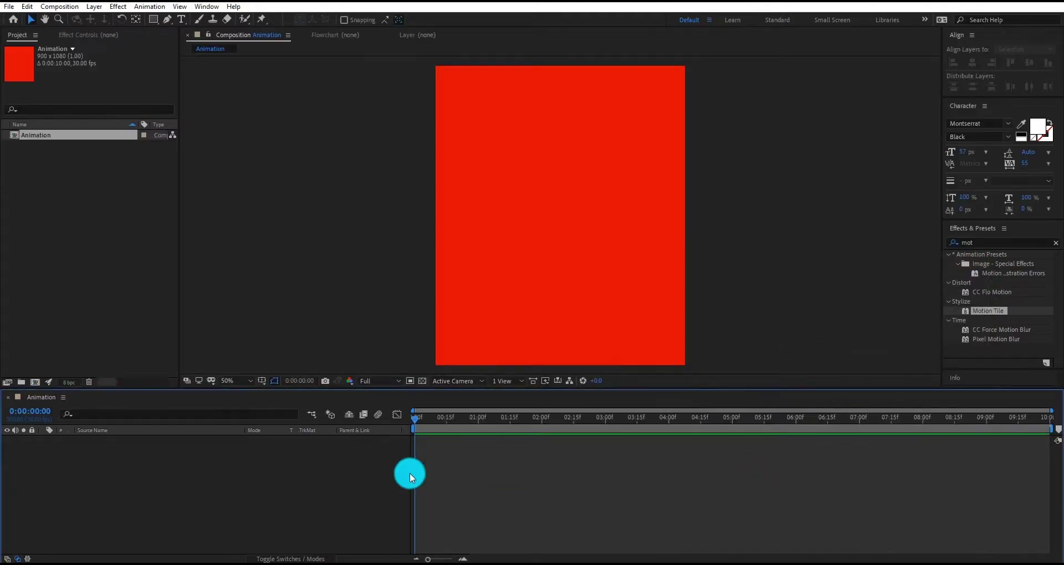
# - Create a second composition named vertical text, 954 px wide and 1800 px high
pyautogui.click(237, 379)
pyautogui.rightClick(99, 209)
pyautogui.click(133, 217)
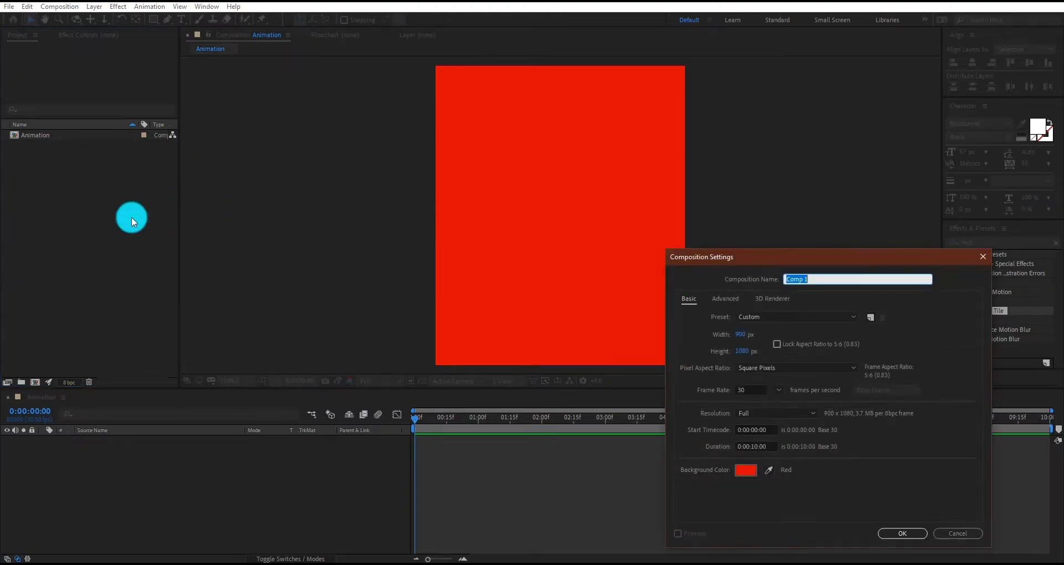
pyautogui.write('vertical  text')
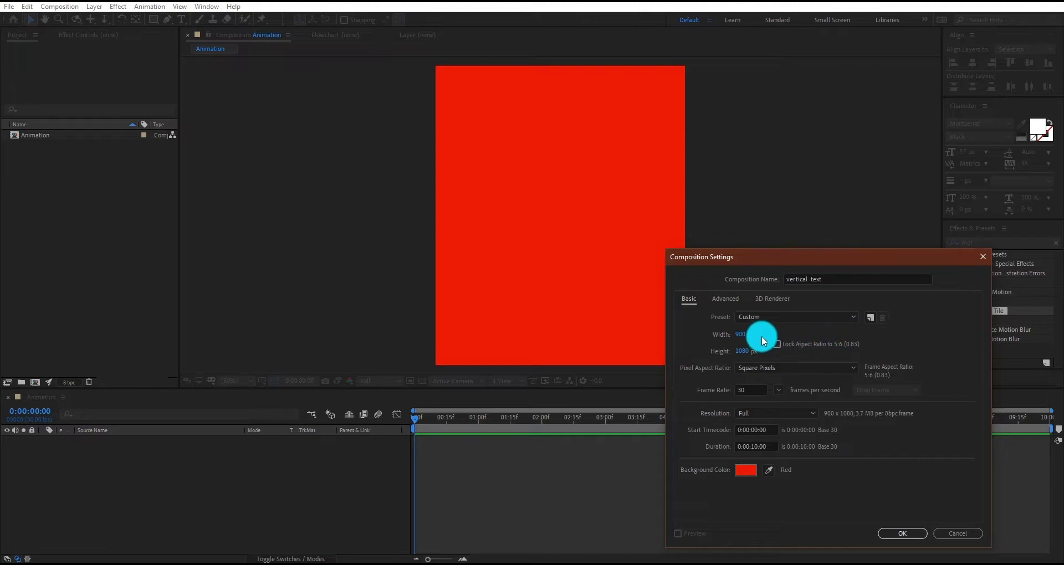
pyautogui.click(741, 334)
pyautogui.click(895, 534)
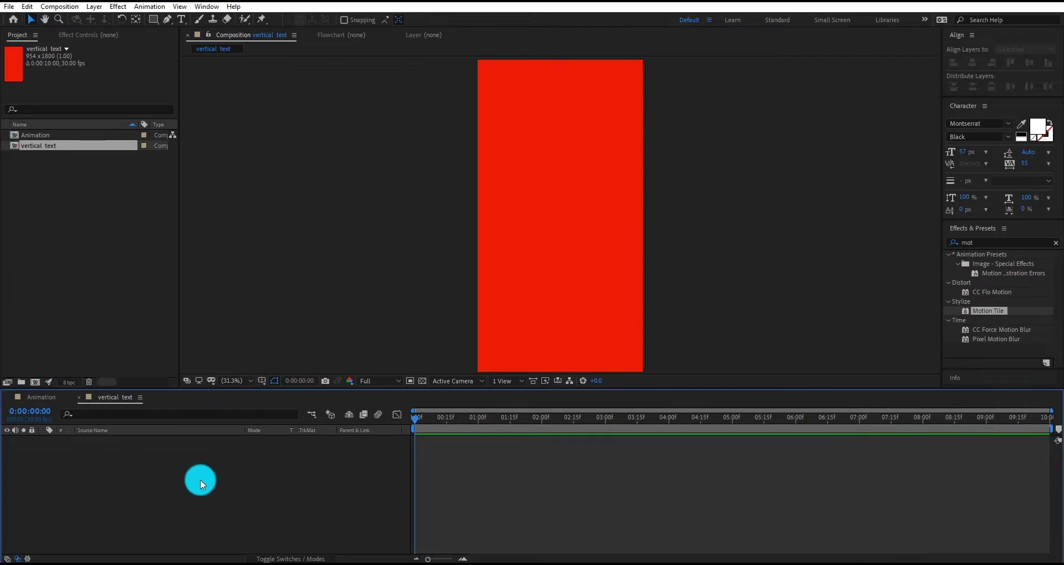
# - Create a third composition named Text, 955 px wide and 112 px high
pyautogui.rightClick(55, 218)
pyautogui.click(91, 227)
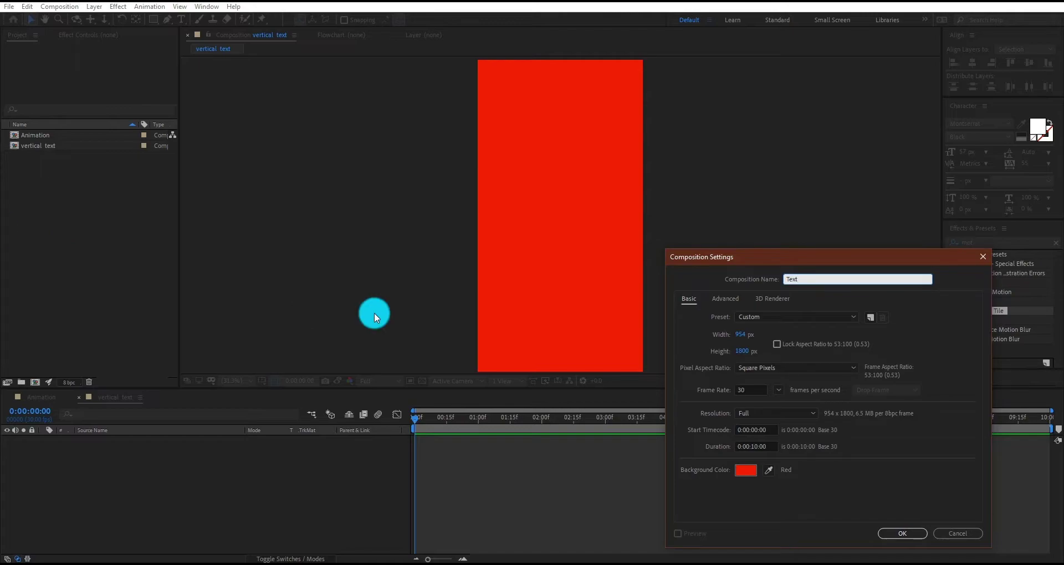
pyautogui.click(741, 336)
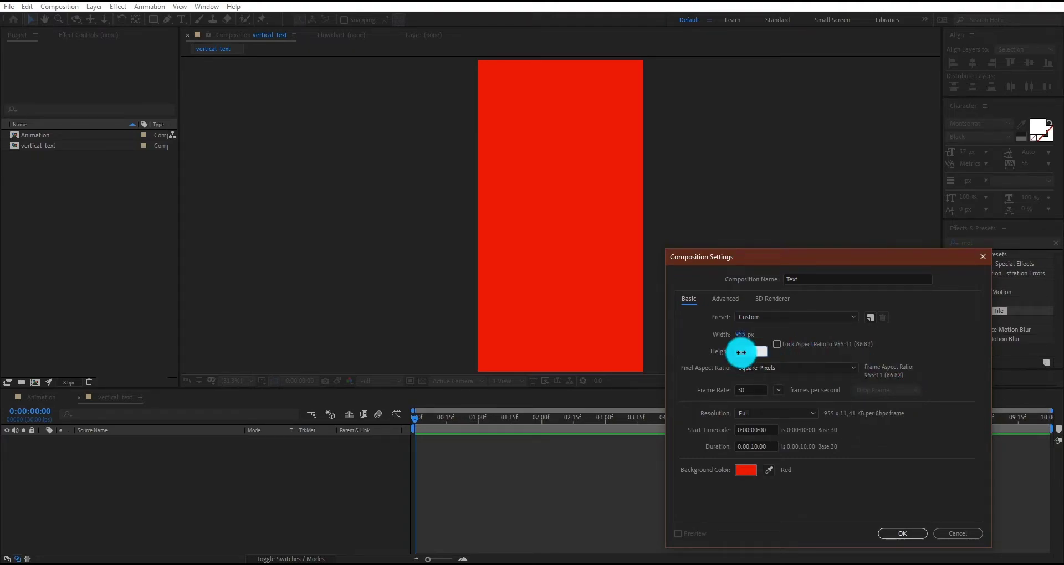
pyautogui.click(899, 532)
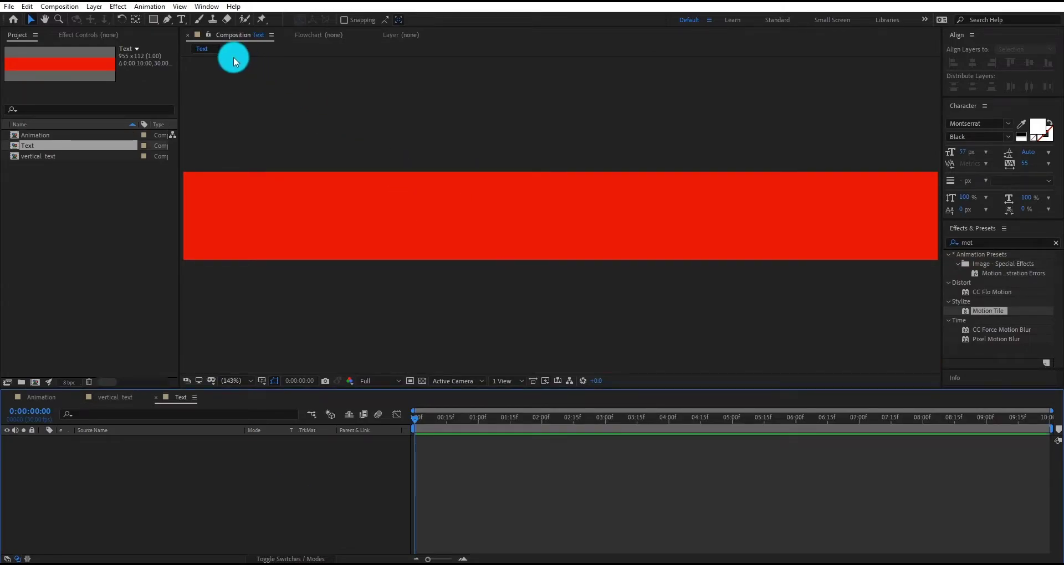
# - Add the text "New Kinetic Typography" and position it in the upper half of the Text composition
pyautogui.click(182, 19)
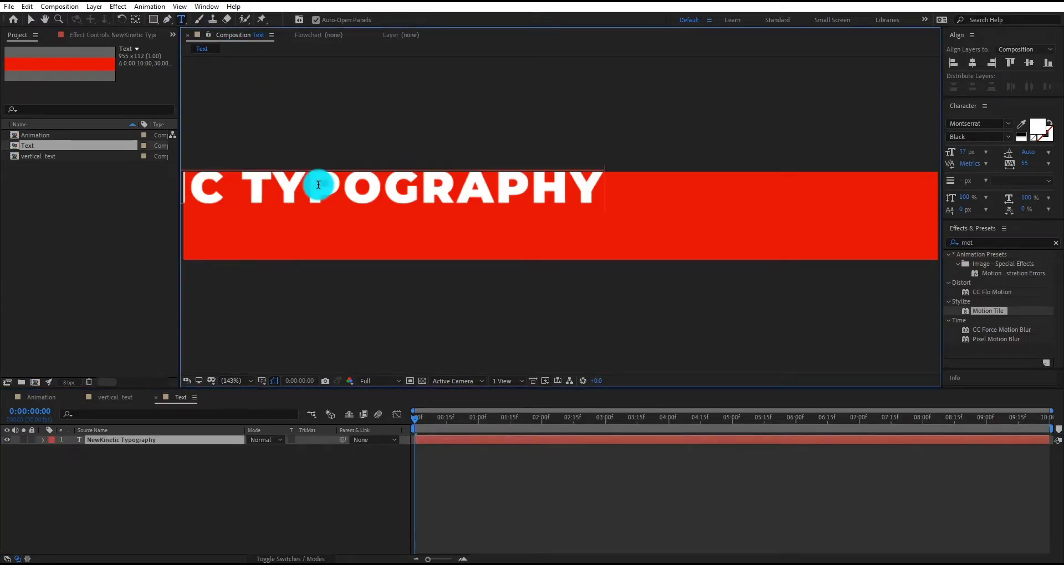
pyautogui.moveTo(396, 192); pyautogui.dragTo(739, 209)
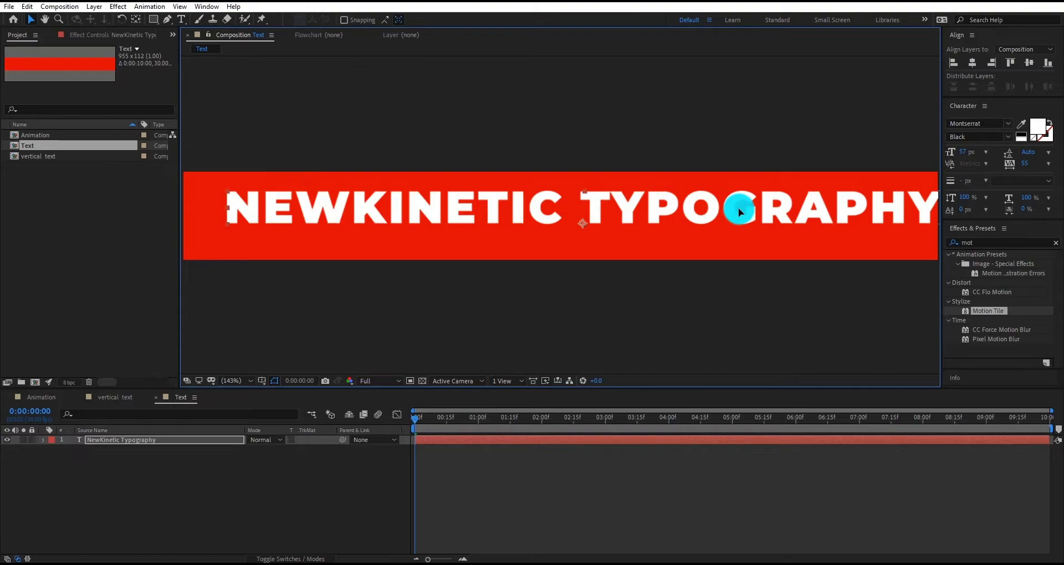
pyautogui.doubleClick(358, 207)
pyautogui.click(356, 207)
pyautogui.moveTo(537, 228); pyautogui.dragTo(514, 212)
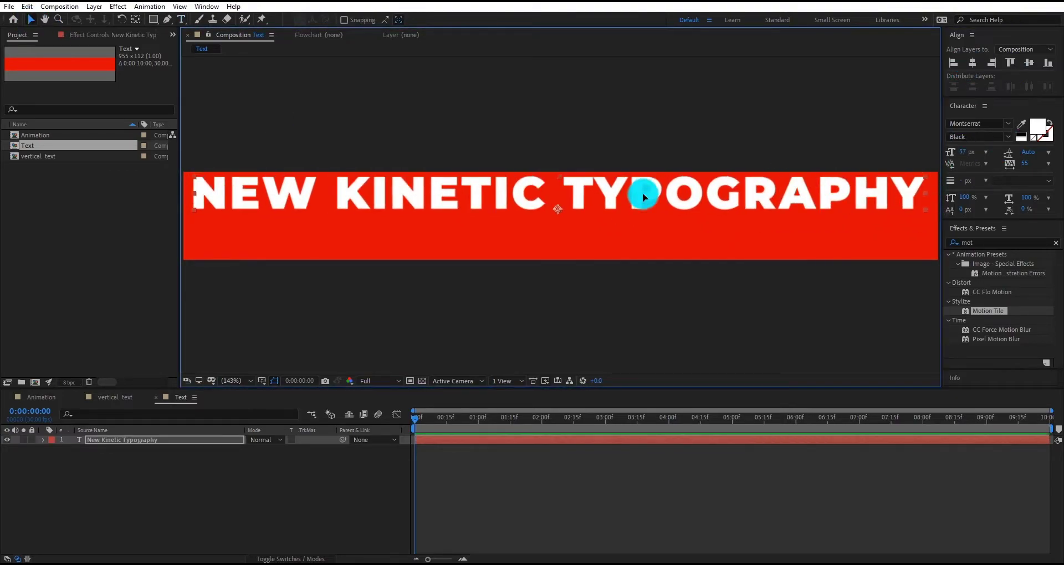
# - Draw a full-width rectangle behind the text, covering the upper half of the composition
pyautogui.click(214, 76)
pyautogui.click(153, 19)
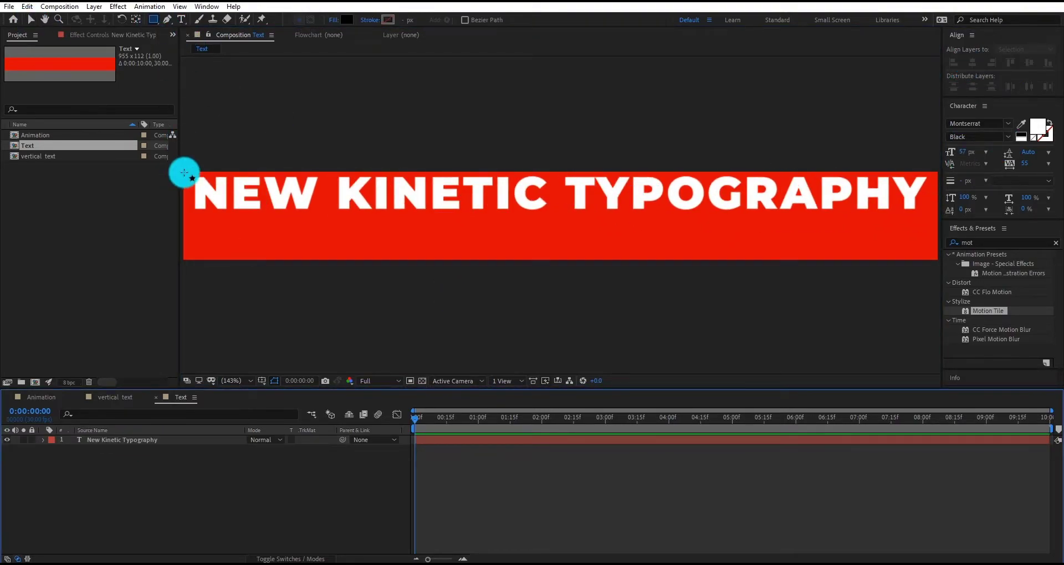
pyautogui.moveTo(184, 173)
pyautogui.mouseDown()
pyautogui.moveTo(781, 231)
pyautogui.moveTo(941, 216)
pyautogui.mouseUp()
pyautogui.press('v')
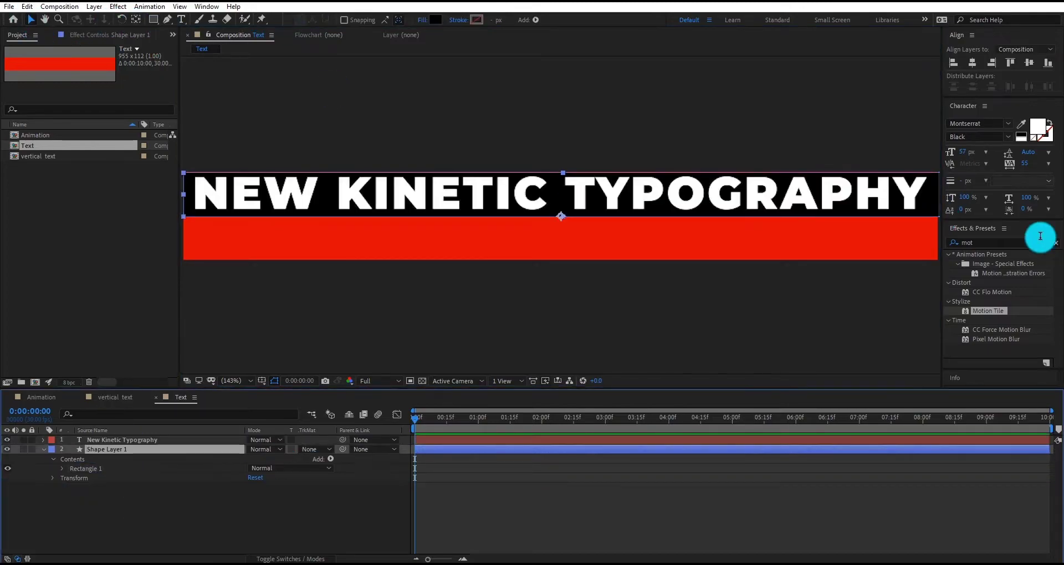
# - Fill the rectangle with white and color the text black
pyautogui.click(1022, 139)
pyautogui.click(435, 20)
pyautogui.click(133, 441)
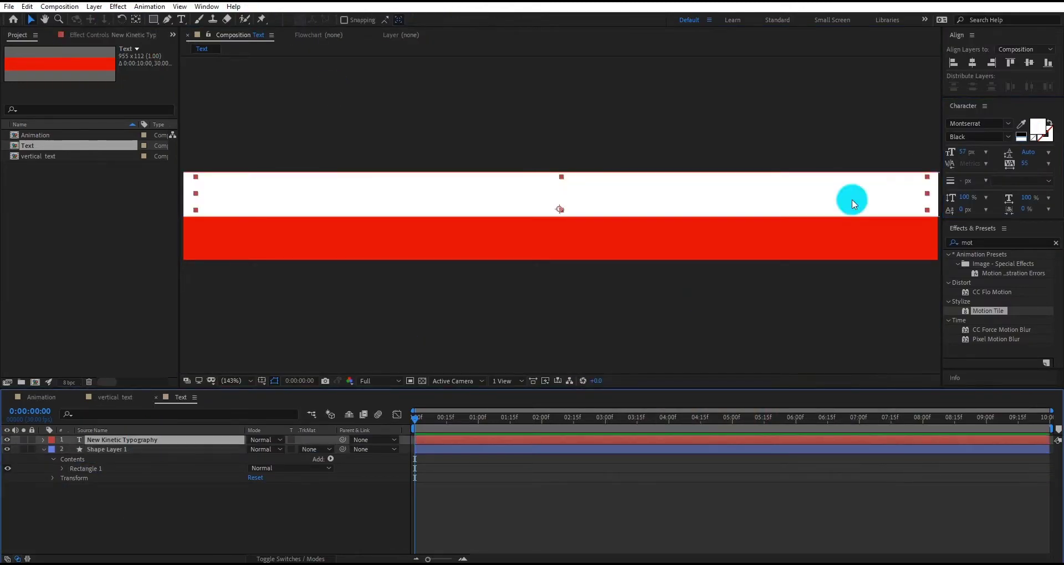
pyautogui.click(1021, 135)
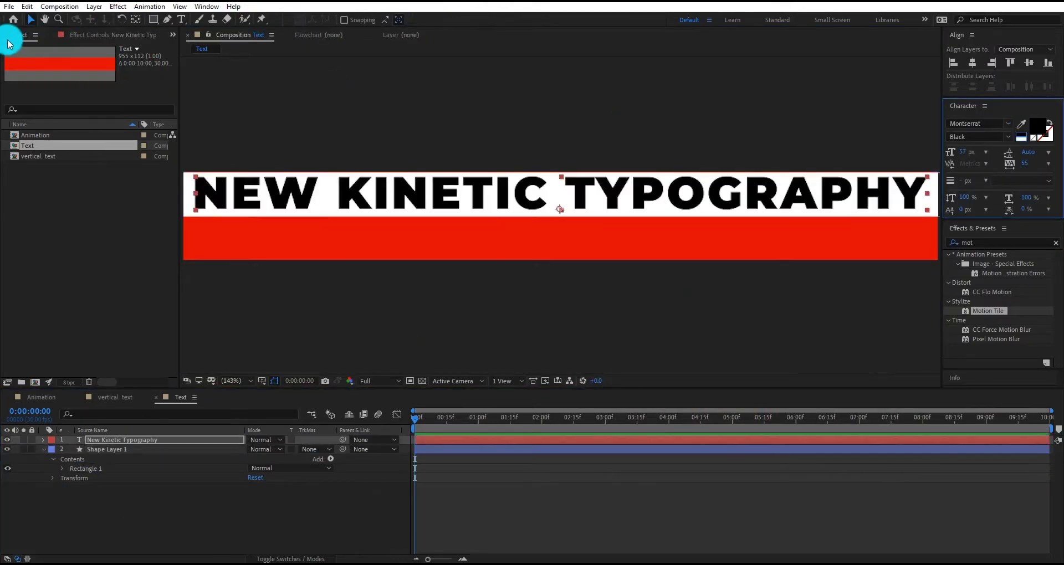
# - Align the text and rectangle layers to each other's horizontal and vertical centers
pyautogui.keyDown('shift'); pyautogui.click(161, 448); pyautogui.keyUp('shift')
pyautogui.click(972, 63)
pyautogui.click(1029, 63)
pyautogui.click(591, 496)
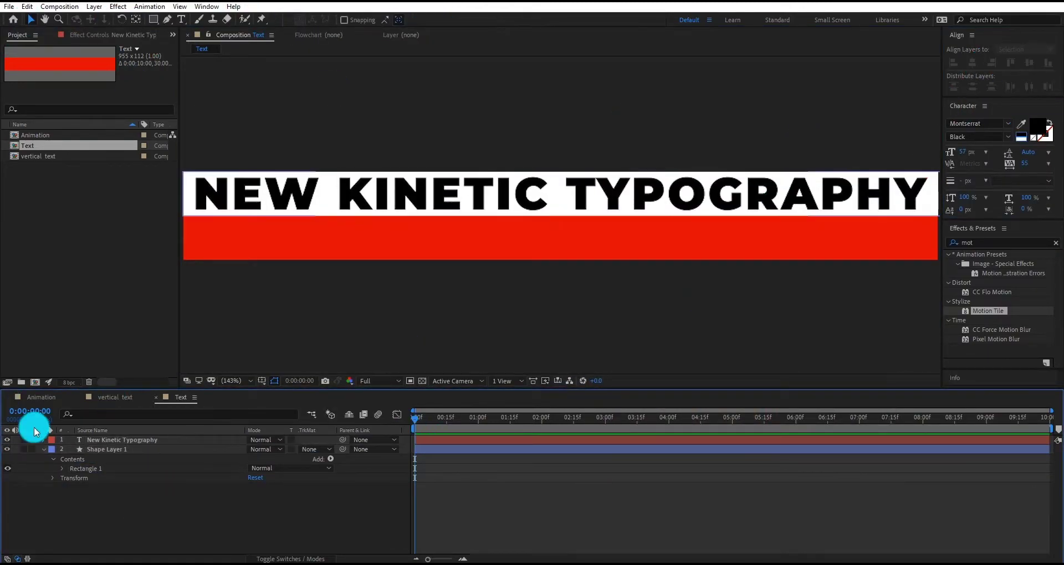
# - Duplicate the text and rectangle layers and move the copies down to fill the lower half of the composition
pyautogui.click(44, 449)
pyautogui.moveTo(131, 454); pyautogui.dragTo(148, 441)
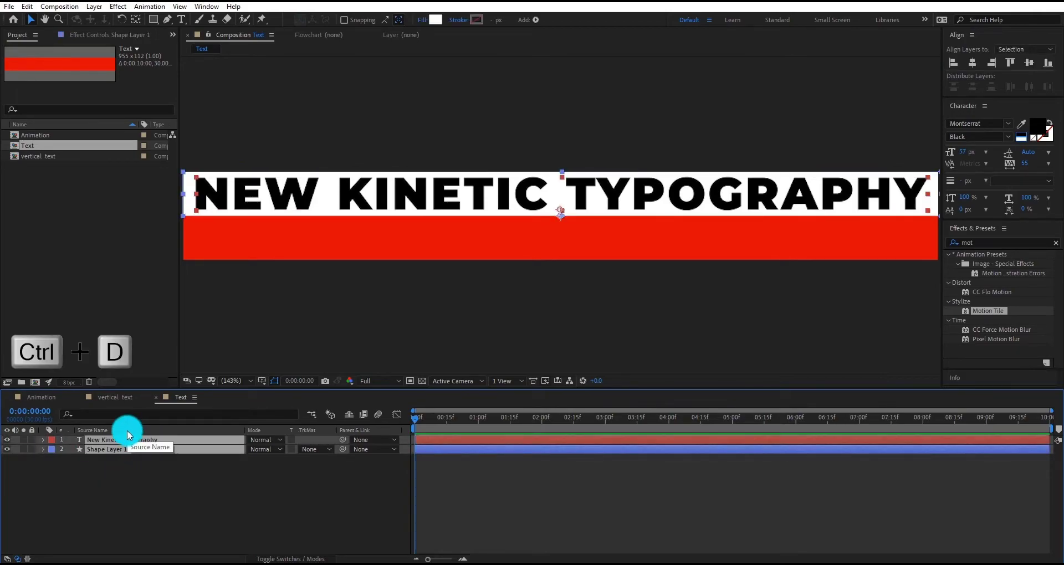
pyautogui.hotkey('ctrl', 'd')
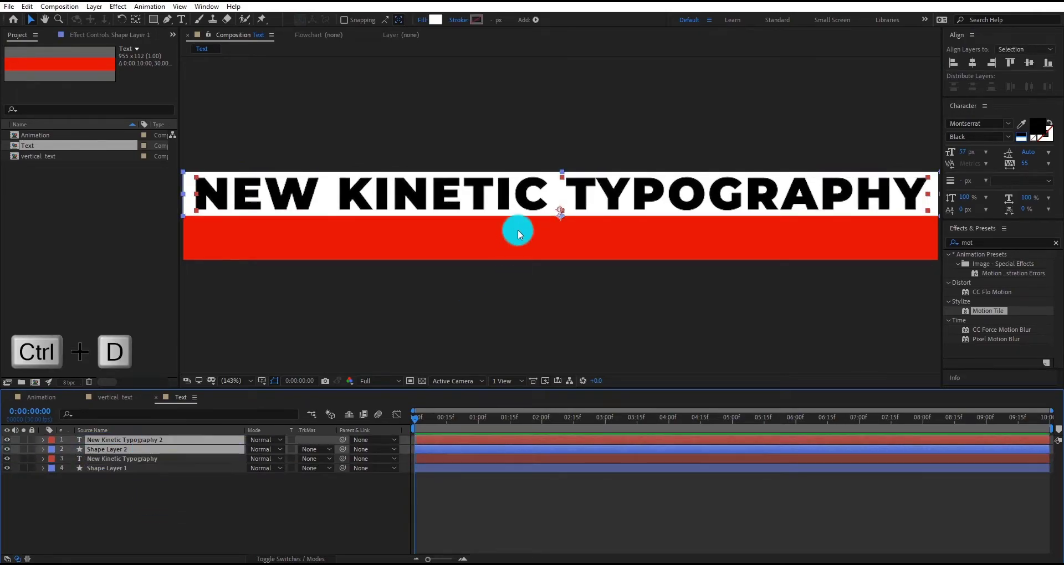
pyautogui.hotkey('shift', 'Down')
pyautogui.hotkey('shift', 'Down')
pyautogui.hotkey('shift', 'Down')
pyautogui.hotkey('shift', 'Down')
pyautogui.hotkey('shift', 'Down')
pyautogui.hotkey('shift', 'Down')
pyautogui.hotkey('shift', 'Down')
pyautogui.hotkey('shift', 'Down')
pyautogui.click(173, 496)
# - Invert the lower row's colors by filling its rectangle with black and making its text white
pyautogui.click(151, 448)
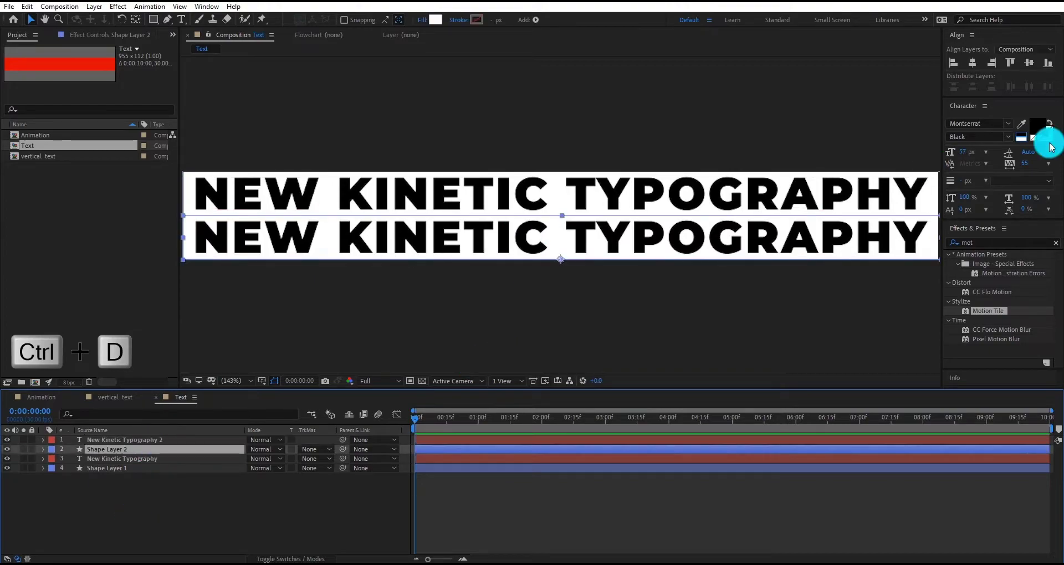
pyautogui.click(436, 20)
pyautogui.moveTo(646, 447); pyautogui.dragTo(623, 534)
pyautogui.click(860, 397)
pyautogui.click(138, 440)
pyautogui.click(1022, 139)
pyautogui.click(158, 485)
pyautogui.moveTo(158, 485); pyautogui.dragTo(170, 452)
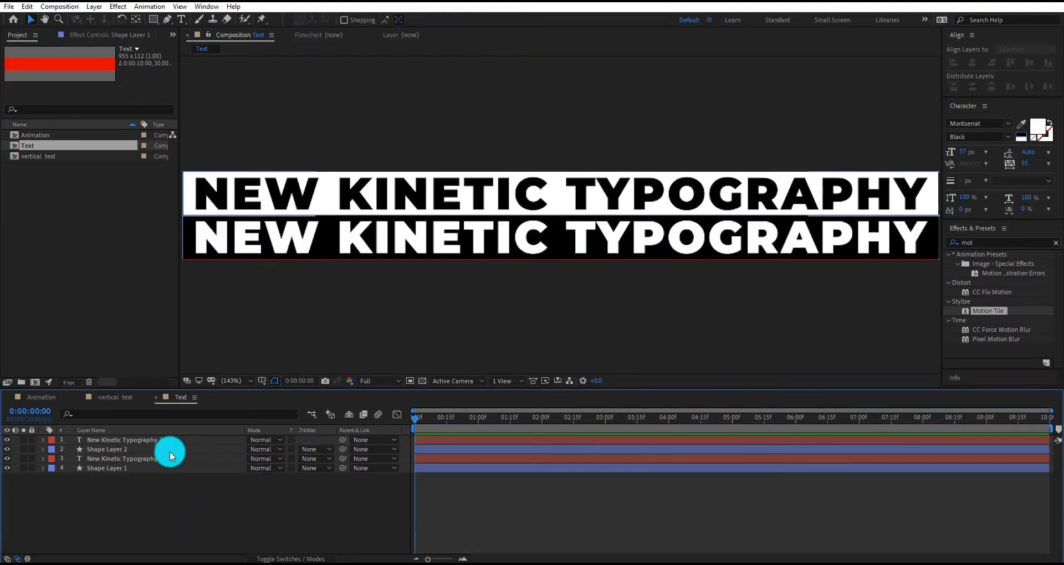
# - Set the lower rectangle's scale to 100% horizontally and 101% vertically
pyautogui.click(164, 448)
pyautogui.press('s')
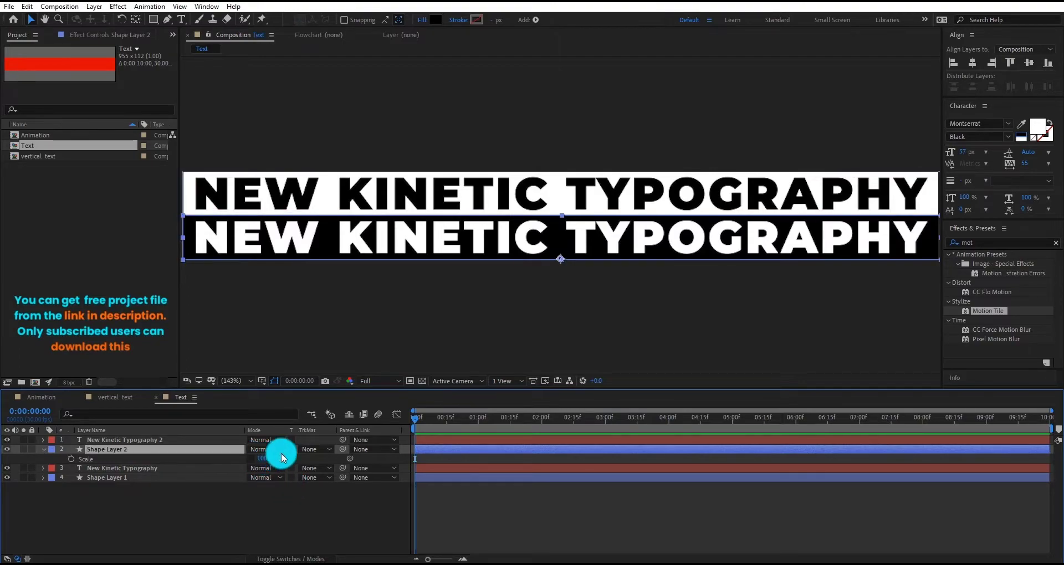
pyautogui.click(242, 508)
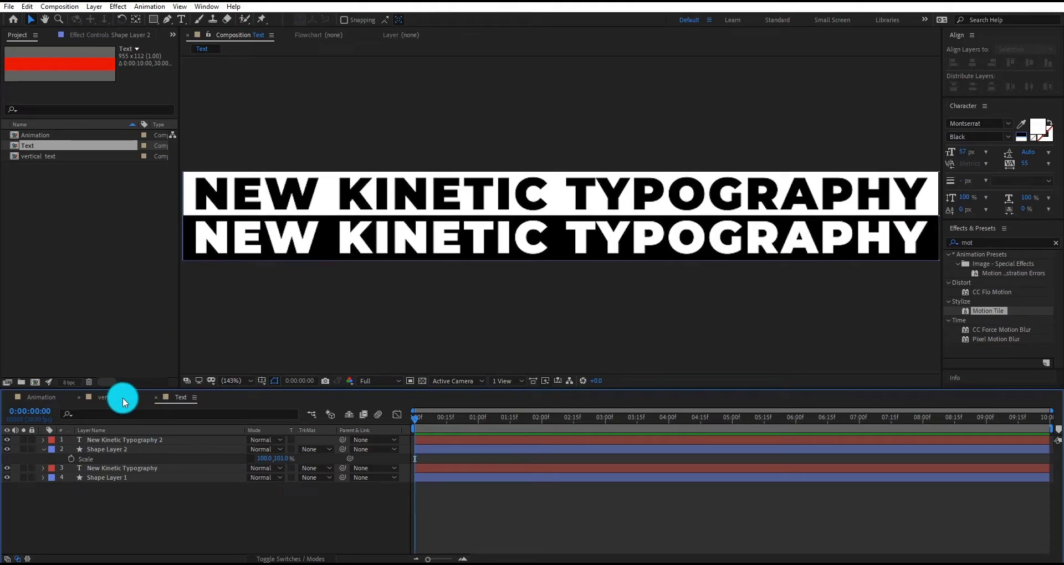
# - Place the Text composition in the vertical text composition and move it up to the top edge
pyautogui.click(122, 398)
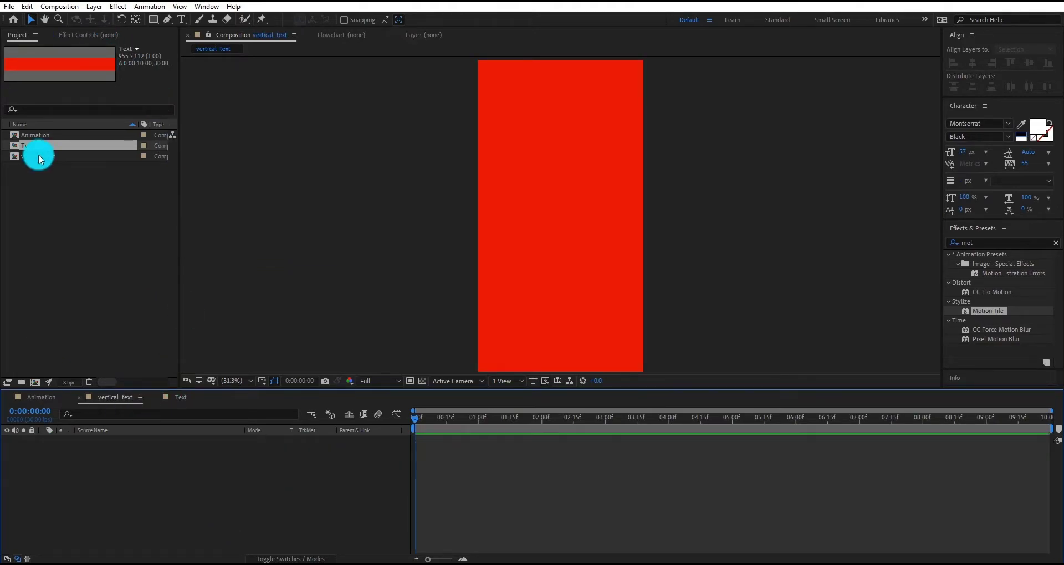
pyautogui.moveTo(26, 151); pyautogui.dragTo(153, 514)
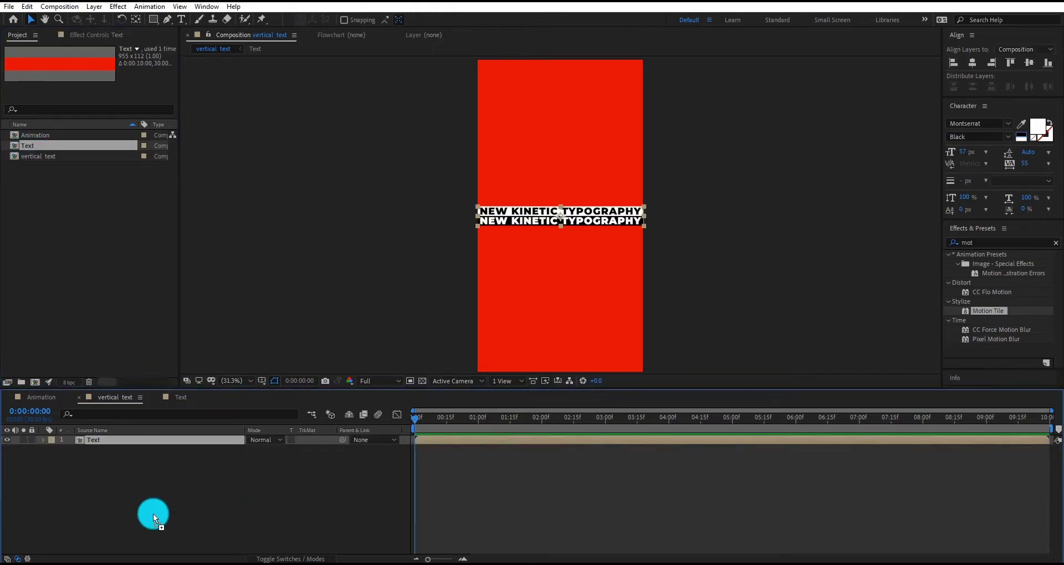
pyautogui.click(510, 219)
pyautogui.press('/')
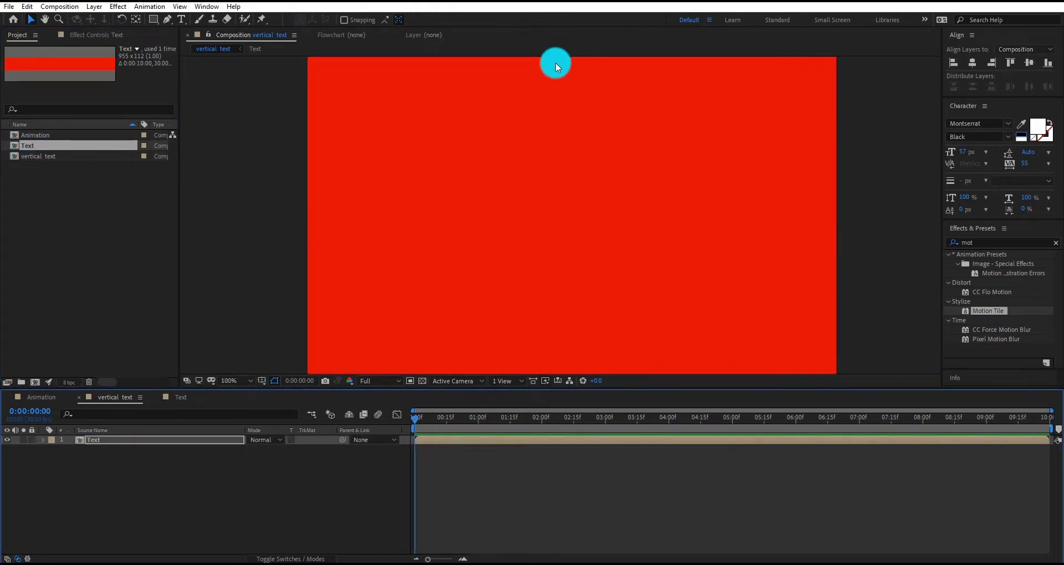
pyautogui.scroll(-3, 573, 271)
pyautogui.scroll(4, 570, 248)
pyautogui.scroll(-1, 571, 247)
pyautogui.hotkey('shift', 'Up')
pyautogui.hotkey('shift', 'Up')
pyautogui.hotkey('shift', 'Up')
pyautogui.hotkey('shift', 'Up')
pyautogui.hotkey('shift', 'Up')
pyautogui.hotkey('shift', 'Up')
pyautogui.hotkey('shift', 'Up')
pyautogui.hotkey('shift', 'Up')
pyautogui.hotkey('shift', 'Up')
pyautogui.hotkey('shift', 'Up')
pyautogui.hotkey('shift', 'Up')
pyautogui.hotkey('shift', 'Up')
pyautogui.hotkey('shift', 'Up')
pyautogui.hotkey('shift', 'Up')
pyautogui.hotkey('shift', 'Up')
pyautogui.hotkey('shift', 'Up')
pyautogui.hotkey('shift', 'Up')
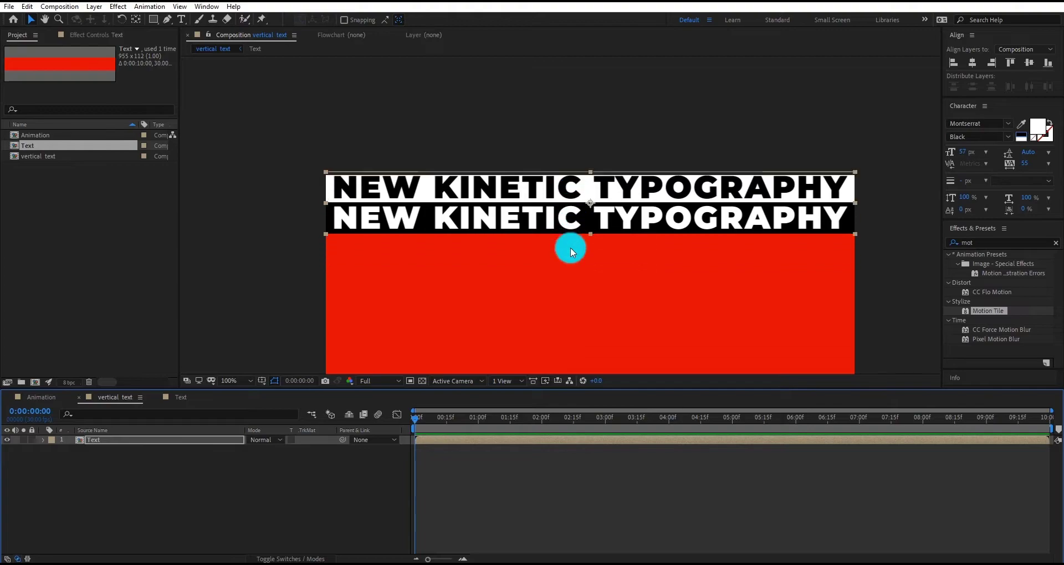
# - Clear the effects search and nudge the Text layer flush with the composition's top edge
pyautogui.click(1055, 242)
pyautogui.click(175, 440)
pyautogui.click(611, 266)
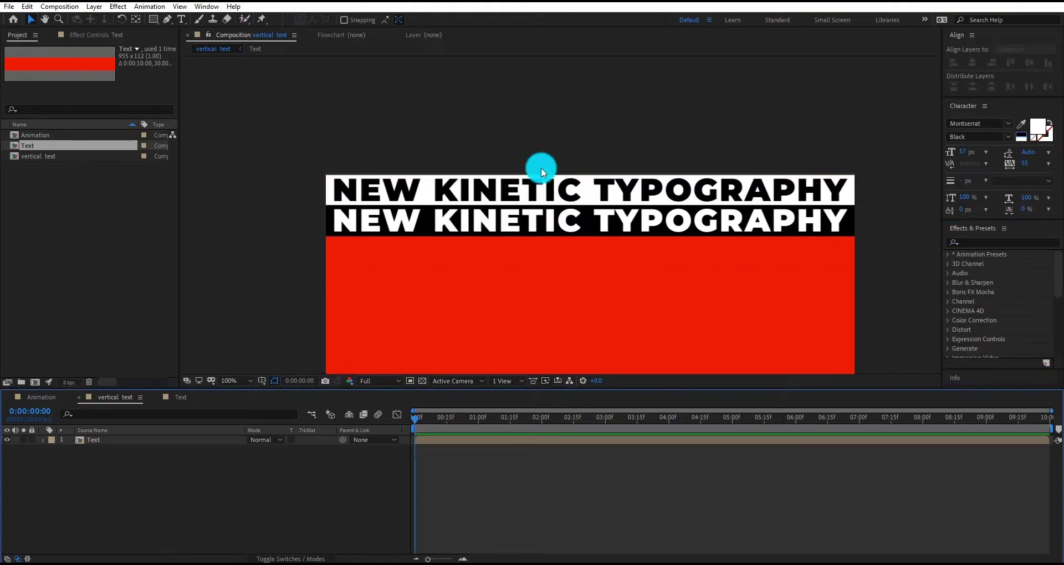
# - Duplicate the Text layer and move the copy directly beneath the first one without a gap
pyautogui.click(147, 439)
pyautogui.hotkey('ctrl', 'd')
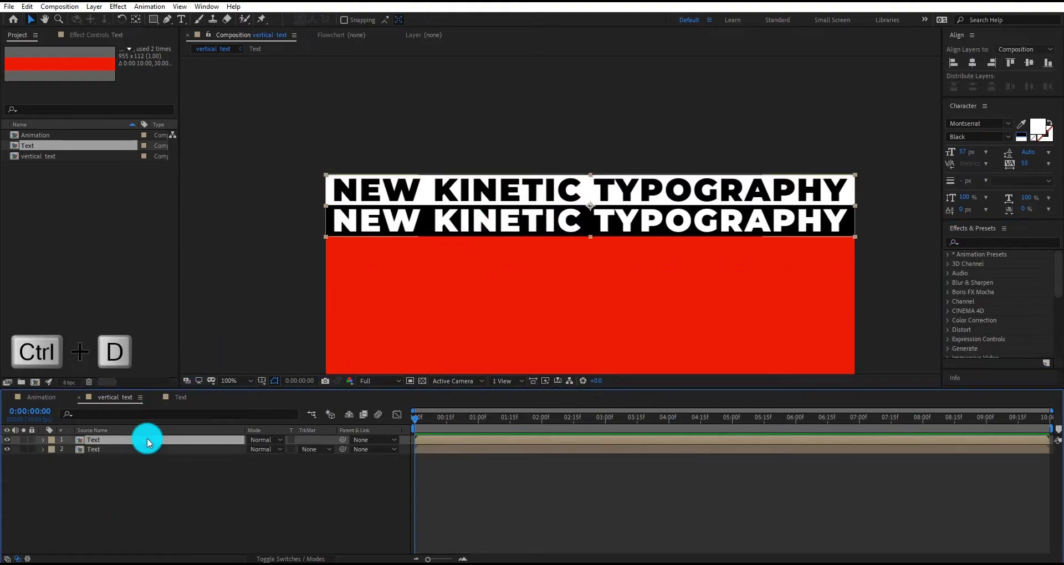
pyautogui.hotkey('shift', 'Down')
pyautogui.hotkey('shift', 'Down')
pyautogui.hotkey('shift', 'Down')
pyautogui.hotkey('shift', 'Down')
pyautogui.hotkey('shift', 'Down')
pyautogui.hotkey('shift', 'Down')
pyautogui.hotkey('shift', 'Down')
pyautogui.hotkey('shift', 'Down')
pyautogui.hotkey('shift', 'Down')
pyautogui.hotkey('shift', 'Down')
pyautogui.hotkey('shift', 'Down')
pyautogui.hotkey('shift', 'Down')
pyautogui.hotkey('shift', 'Down')
pyautogui.hotkey('shift', 'Down')
pyautogui.hotkey('shift', 'Up')
pyautogui.hotkey('shift', 'Up')
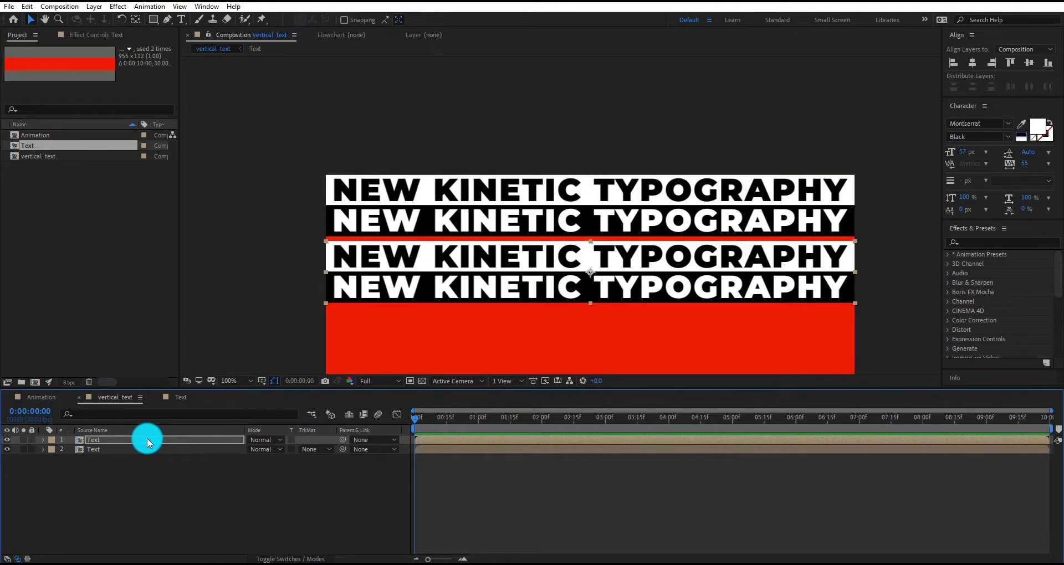
pyautogui.press('Up')
pyautogui.press('Up')
pyautogui.press('Up')
pyautogui.press('Up')
pyautogui.press('Up')
pyautogui.press('Up')
pyautogui.press('Up')
pyautogui.press('Up')
pyautogui.press('Up')
pyautogui.press('Up')
pyautogui.press('Down')
pyautogui.press('Up')
pyautogui.click(445, 135)
# - Duplicate both Text layers together and move the copies down directly beneath the existing rows in the vertical text composition
pyautogui.scroll(-4, 446, 134)
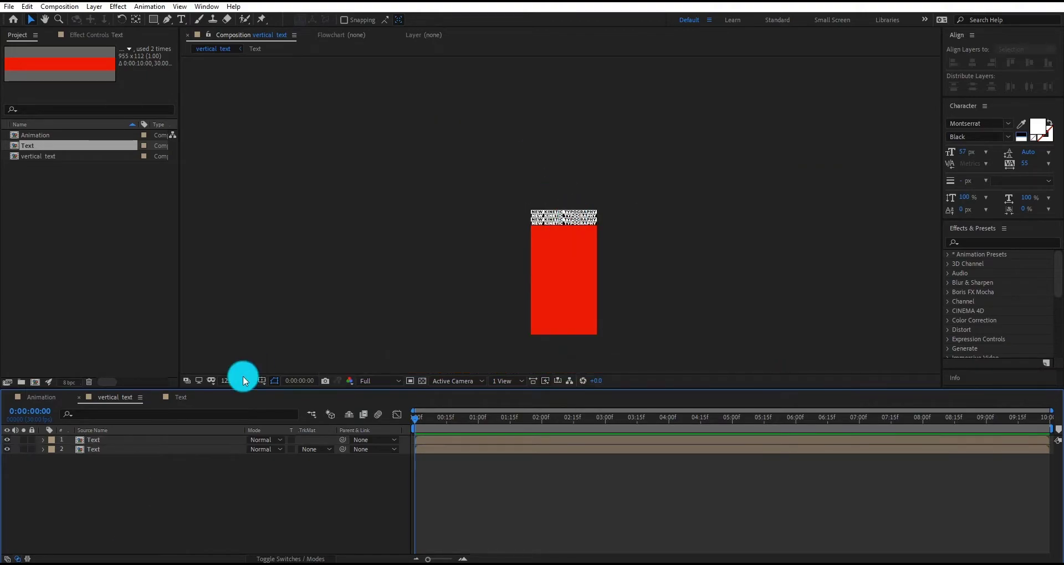
pyautogui.click(241, 379)
pyautogui.click(244, 194)
pyautogui.scroll(3, 554, 70)
pyautogui.click(148, 448)
pyautogui.keyDown('ctrl'); pyautogui.click(153, 438); pyautogui.keyUp('ctrl')
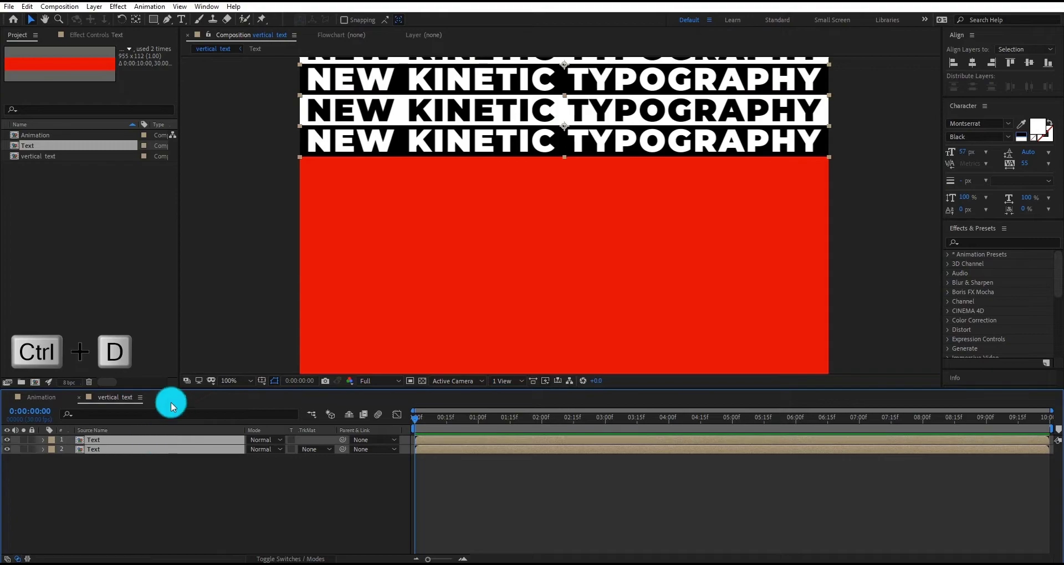
pyautogui.hotkey('ctrl', 'd')
pyautogui.moveTo(132, 458)
pyautogui.mouseDown()
pyautogui.moveTo(135, 477)
pyautogui.moveTo(136, 436)
pyautogui.moveTo(158, 436)
pyautogui.moveTo(137, 454)
pyautogui.mouseUp()
pyautogui.hotkey('shift', 'Down')
pyautogui.hotkey('shift', 'Down')
pyautogui.hotkey('shift', 'Down')
pyautogui.hotkey('shift', 'Down')
pyautogui.hotkey('shift', 'Down')
pyautogui.hotkey('shift', 'Down')
pyautogui.hotkey('shift', 'Down')
pyautogui.hotkey('shift', 'Down')
pyautogui.hotkey('shift', 'Down')
# - Duplicate the stack of four Text layers and move the copies down so the rows continue without a gap
pyautogui.hotkey('ctrl', 'd')
pyautogui.hotkey('ctrl', 'd')
pyautogui.hotkey('shift', 'Down')
pyautogui.hotkey('shift', 'Down')
pyautogui.hotkey('shift', 'Down')
pyautogui.hotkey('shift', 'Down')
pyautogui.hotkey('shift', 'Down')
pyautogui.hotkey('shift', 'Down')
pyautogui.hotkey('shift', 'Down')
pyautogui.hotkey('shift', 'Down')
pyautogui.hotkey('shift', 'Down')
pyautogui.hotkey('shift', 'Down')
pyautogui.hotkey('shift', 'Down')
pyautogui.hotkey('shift', 'Down')
pyautogui.hotkey('shift', 'Down')
pyautogui.hotkey('shift', 'Down')
pyautogui.hotkey('shift', 'Down')
pyautogui.hotkey('shift', 'Down')
pyautogui.hotkey('shift', 'Down')
pyautogui.hotkey('shift', 'Down')
pyautogui.hotkey('shift', 'Down')
pyautogui.hotkey('shift', 'Down')
pyautogui.press('Down')
pyautogui.press('Down')
pyautogui.press('Down')
pyautogui.press('Down')
# - Duplicate all eight Text layers and align the copies directly beneath the existing rows toward the composition's lower end
pyautogui.scroll(-2, 277, 194)
pyautogui.scroll(2, 266, 371)
pyautogui.click(133, 439)
pyautogui.hotkey('ctrl', 'a')
pyautogui.hotkey('ctrl', 'd')
pyautogui.moveTo(139, 450); pyautogui.dragTo(143, 436)
pyautogui.hotkey('shift', 'Down')
pyautogui.hotkey('shift', 'Down')
pyautogui.hotkey('shift', 'Down')
pyautogui.hotkey('shift', 'Down')
pyautogui.hotkey('shift', 'Down')
pyautogui.hotkey('shift', 'Down')
pyautogui.hotkey('shift', 'Down')
pyautogui.hotkey('shift', 'Down')
pyautogui.hotkey('shift', 'Down')
pyautogui.hotkey('shift', 'Down')
pyautogui.hotkey('shift', 'Down')
pyautogui.hotkey('shift', 'Down')
pyautogui.hotkey('shift', 'Down')
pyautogui.hotkey('shift', 'Down')
pyautogui.hotkey('shift', 'Down')
pyautogui.hotkey('shift', 'Down')
pyautogui.hotkey('shift', 'Down')
pyautogui.hotkey('shift', 'Down')
pyautogui.hotkey('shift', 'Down')
pyautogui.hotkey('shift', 'Down')
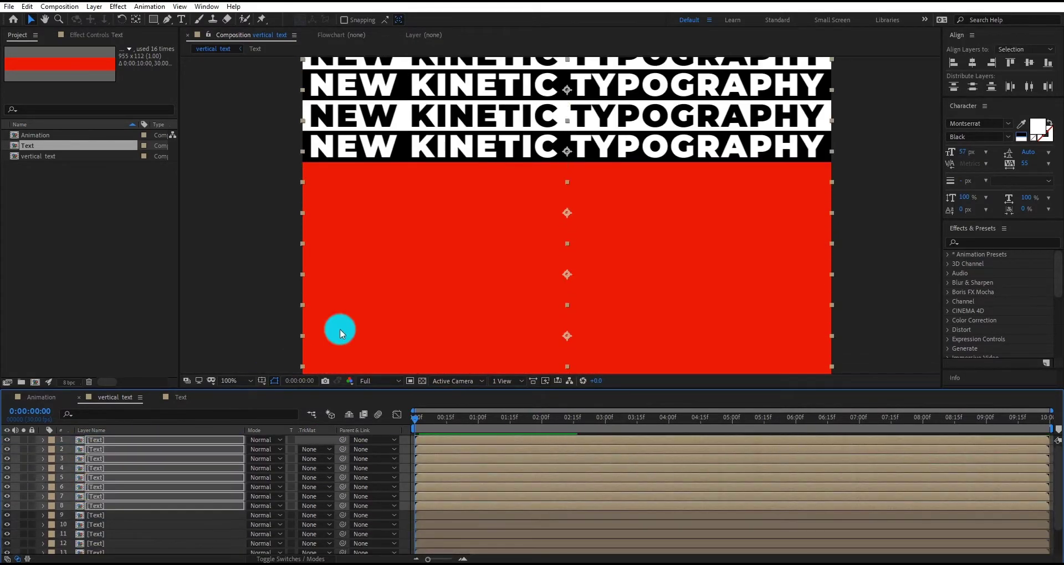
pyautogui.hotkey('shift', 'Up')
pyautogui.press('Up')
pyautogui.press('Up')
pyautogui.scroll(-3, 471, 222)
pyautogui.click(483, 322)
# - Duplicate the lowest Text layer and move the copy down to cover the remaining red strip at the composition's lower edge
pyautogui.scroll(3, 483, 327)
pyautogui.click(300, 268)
pyautogui.hotkey('ctrl', 'd')
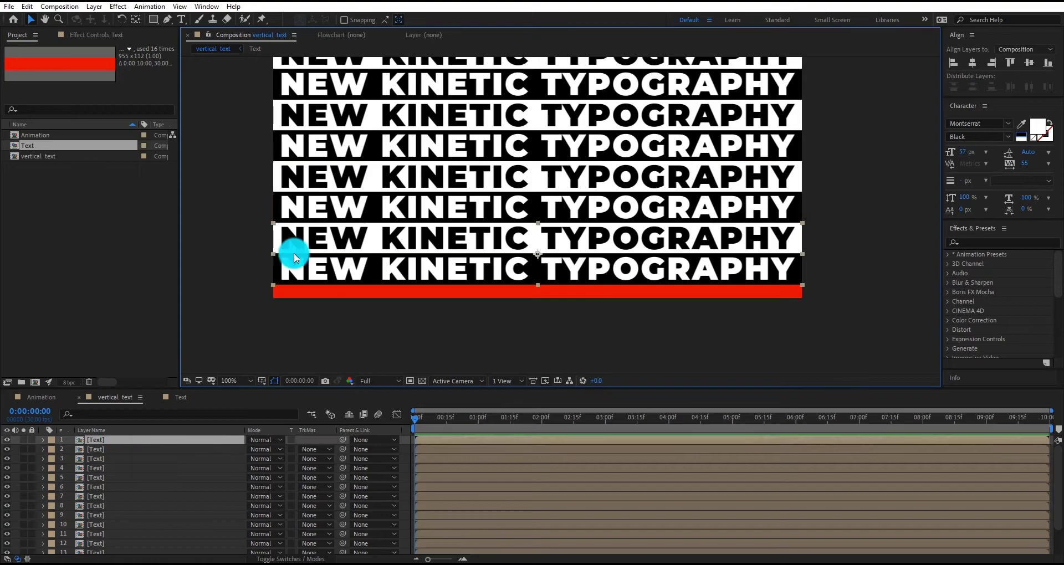
pyautogui.hotkey('shift', 'Down')
pyautogui.hotkey('shift', 'Down')
pyautogui.hotkey('shift', 'Down')
pyautogui.hotkey('shift', 'Down')
pyautogui.hotkey('shift', 'Down')
pyautogui.hotkey('shift', 'Down')
pyautogui.hotkey('shift', 'Down')
pyautogui.hotkey('shift', 'Down')
pyautogui.hotkey('shift', 'Down')
pyautogui.hotkey('shift', 'Down')
pyautogui.hotkey('shift', 'Down')
pyautogui.hotkey('shift', 'Down')
pyautogui.press('Up')
pyautogui.press('Up')
pyautogui.press('Up')
pyautogui.press('Up')
pyautogui.press('Up')
pyautogui.press('Up')
pyautogui.press('Up')
pyautogui.press('Up')
pyautogui.press('Up')
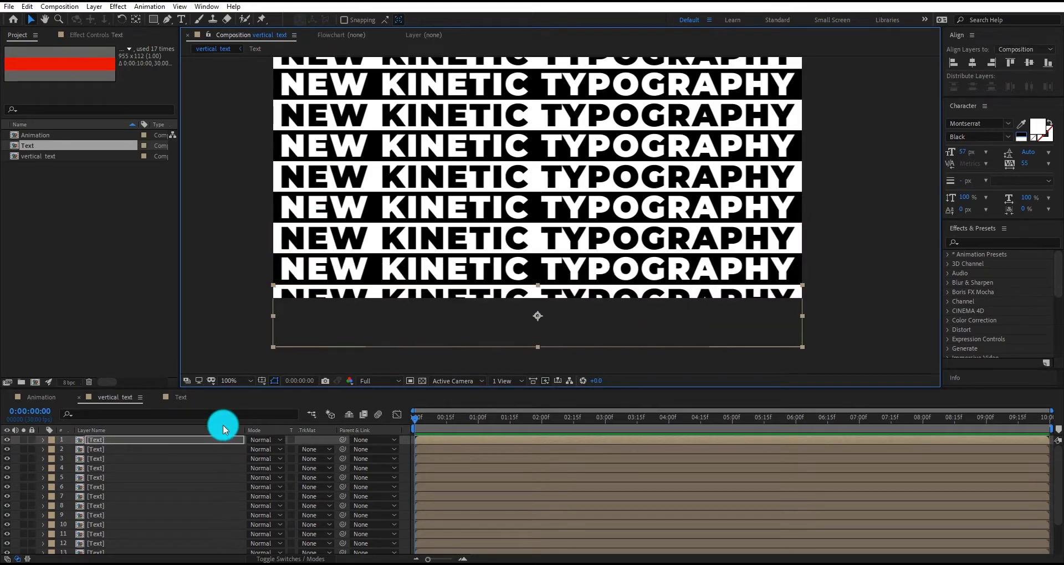
pyautogui.hotkey('shift', '/')
pyautogui.click(714, 292)
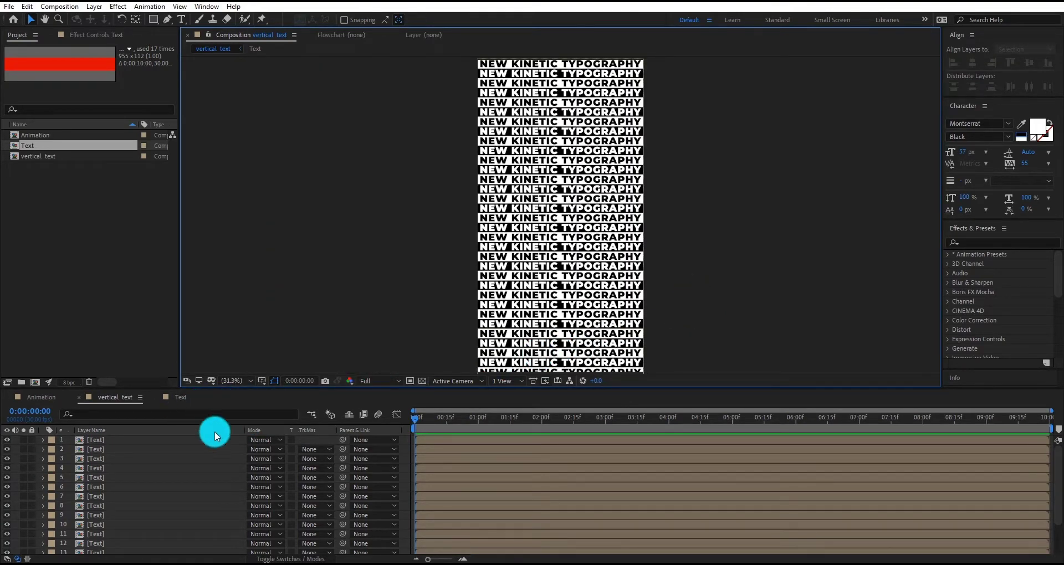
# - Place the vertical text composition in the Animation composition and apply the CC Cylinder effect to it
pyautogui.click(42, 397)
pyautogui.moveTo(37, 157); pyautogui.dragTo(115, 492)
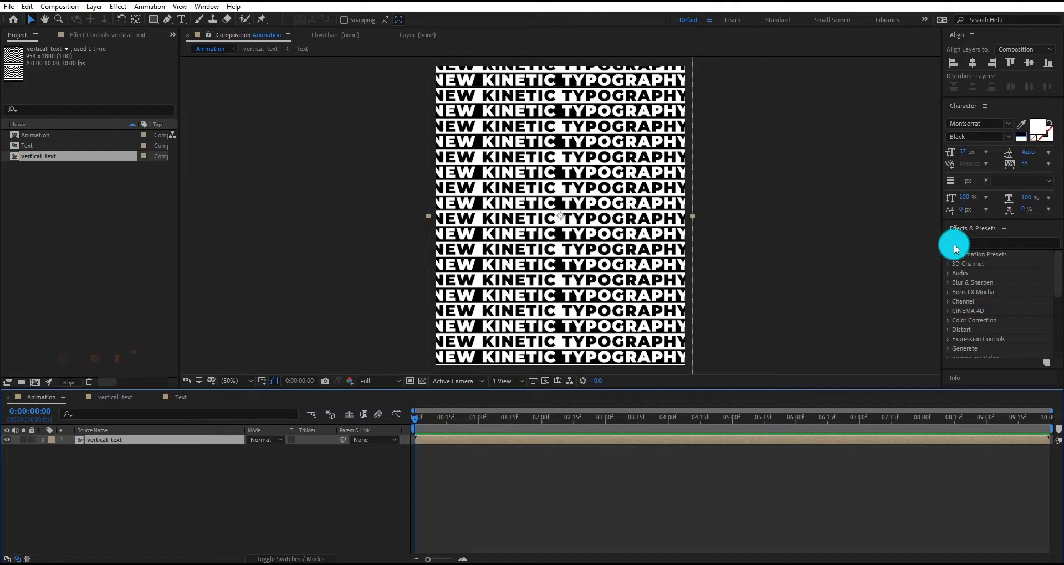
pyautogui.click(978, 242)
pyautogui.write('cc cy')
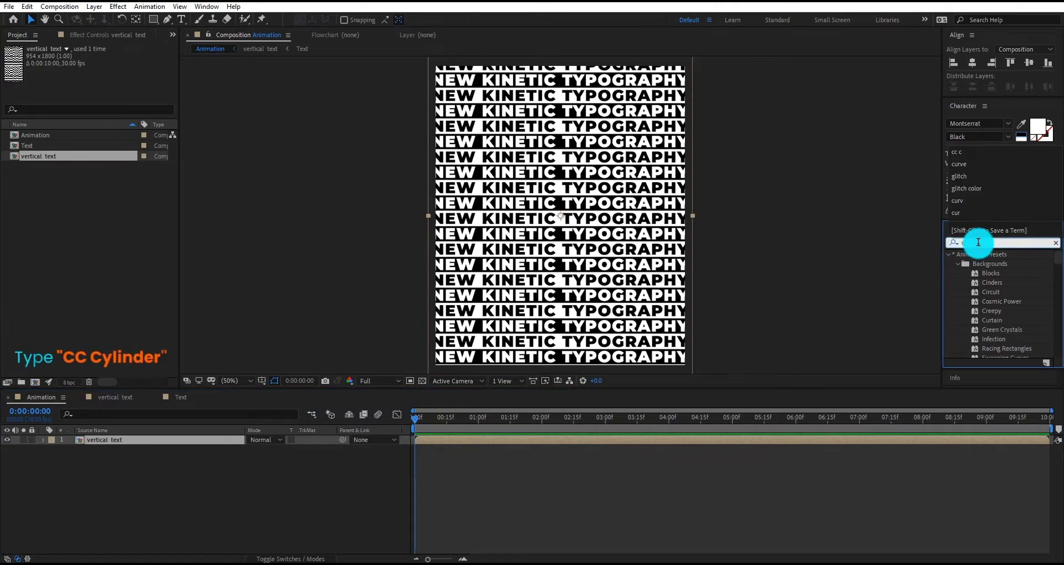
pyautogui.doubleClick(988, 263)
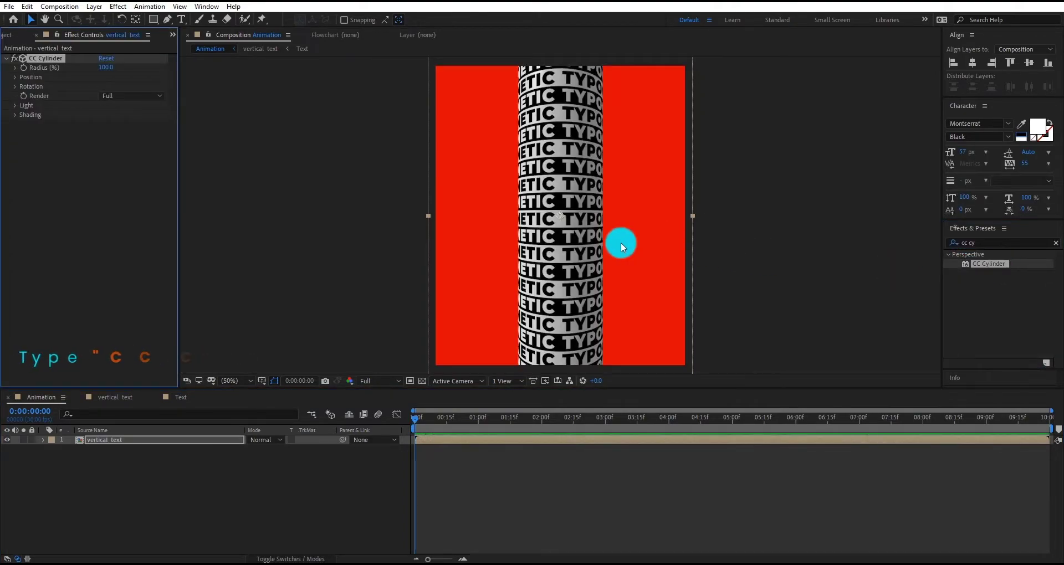
# - Set the CC Cylinder's Rotation X to -9° and Rotation Z to 55°
pyautogui.click(15, 87)
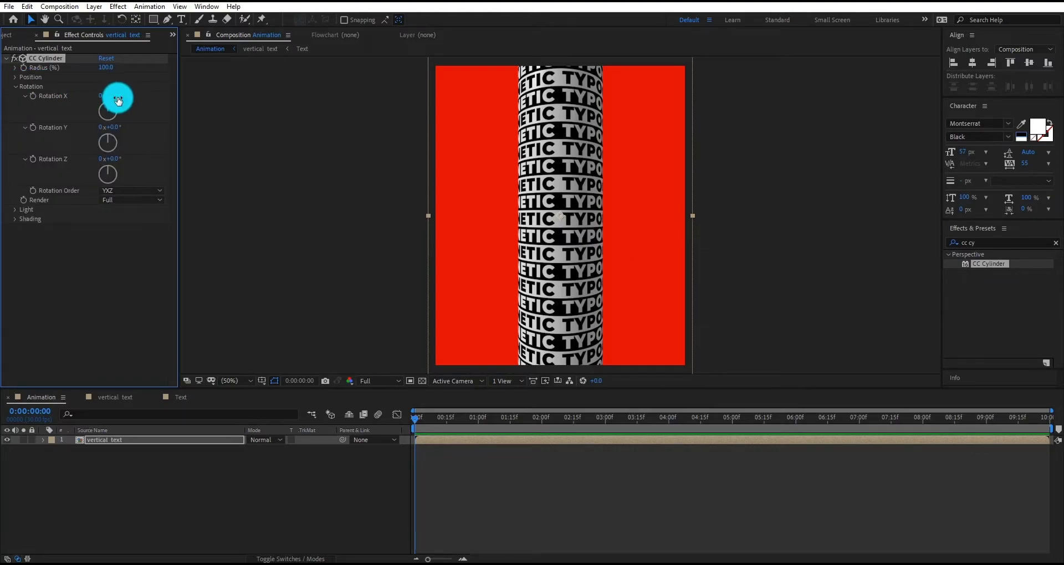
pyautogui.click(118, 97)
pyautogui.write('-9')
pyautogui.press('Return')
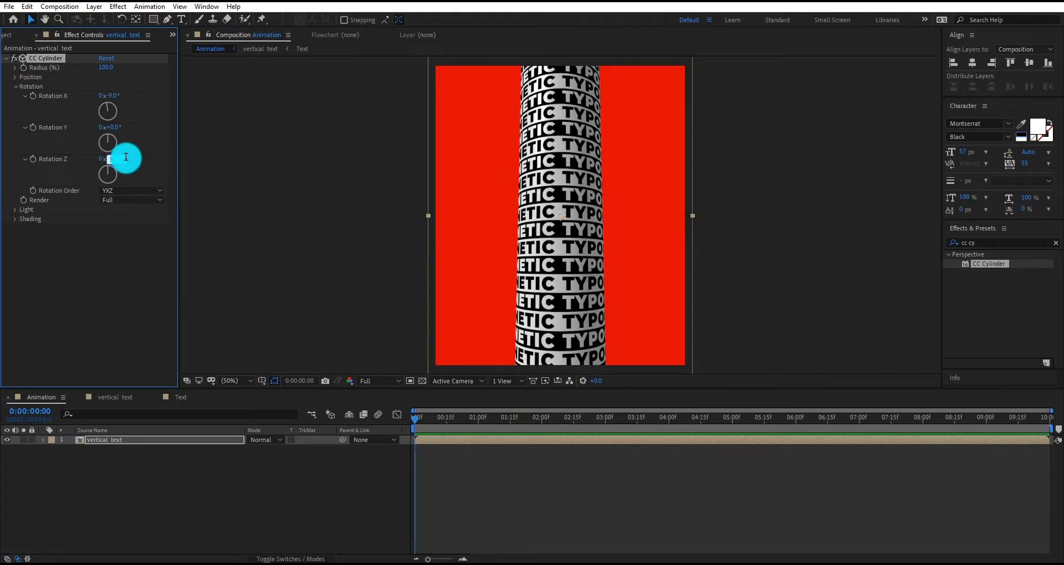
pyautogui.write('55')
pyautogui.press('Return')
pyautogui.moveTo(495, 257); pyautogui.dragTo(446, 268)
pyautogui.hotkey('ctrl', 'z')
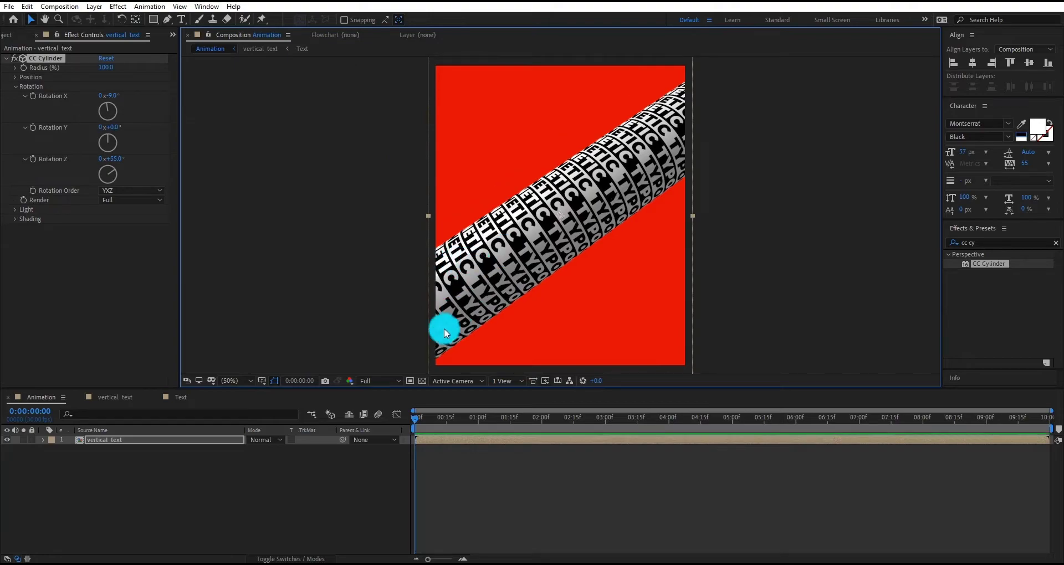
pyautogui.click(254, 499)
pyautogui.click(557, 231)
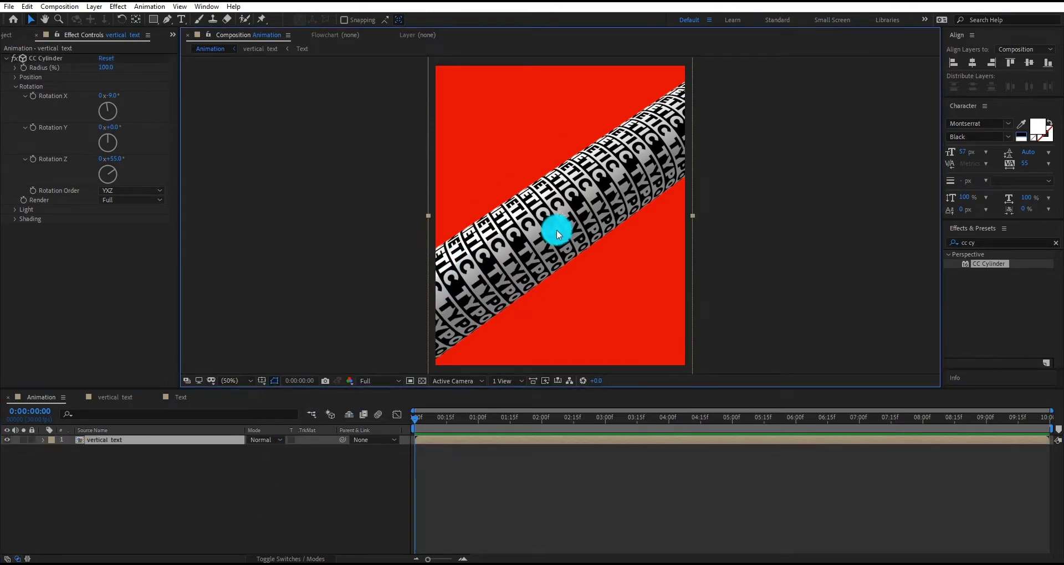
# - Push the cylinder back by setting its CC Cylinder Position Z to 410
pyautogui.click(15, 77)
pyautogui.moveTo(100, 105); pyautogui.dragTo(140, 119)
pyautogui.click(105, 105)
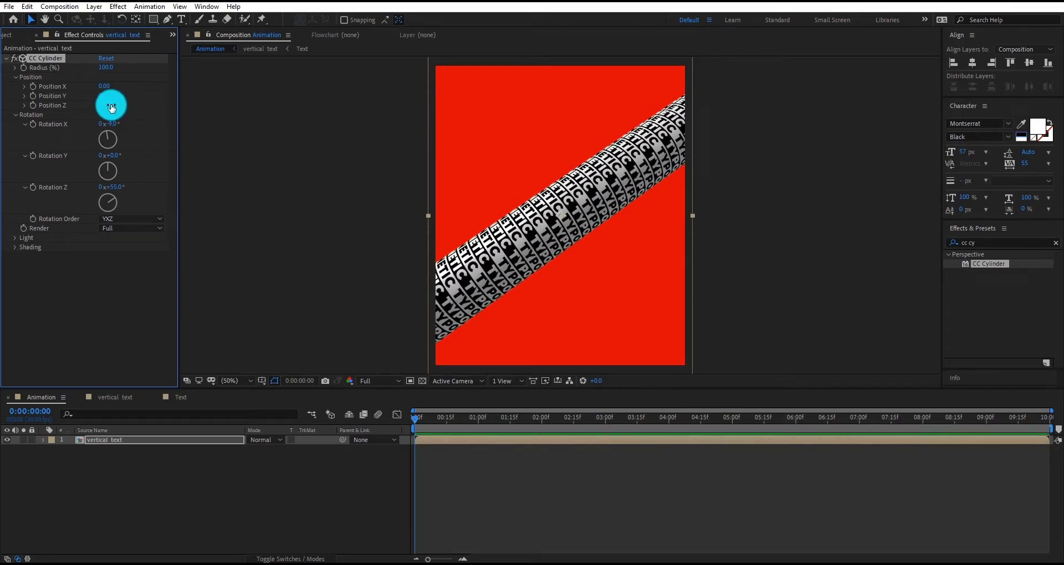
pyautogui.click(221, 183)
pyautogui.click(202, 440)
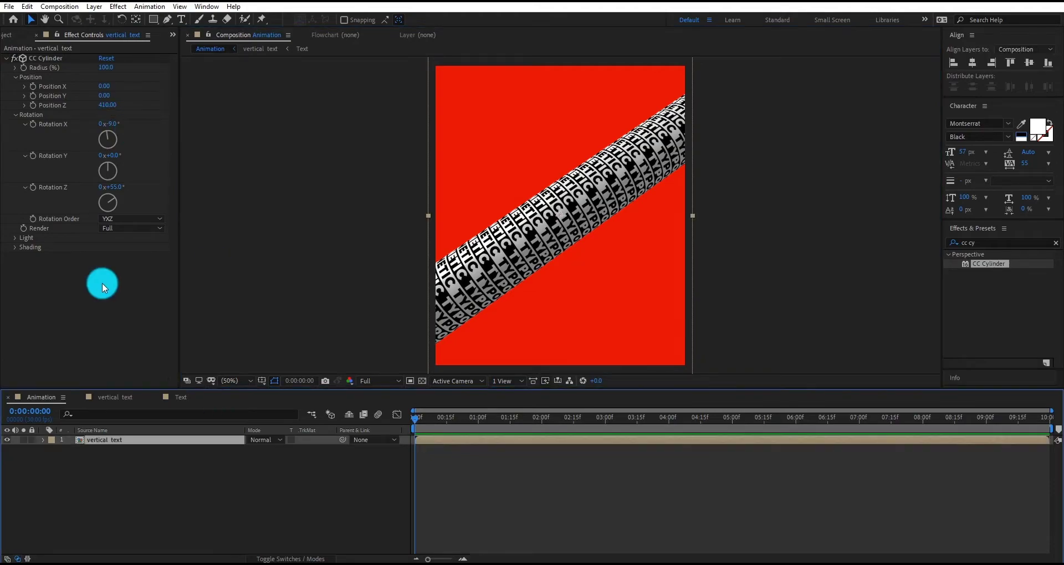
# - Add the expression time*30 to the CC Cylinder's Rotation Y and collapse the layer's properties
pyautogui.keyDown('alt'); pyautogui.click(33, 156); pyautogui.keyUp('alt')
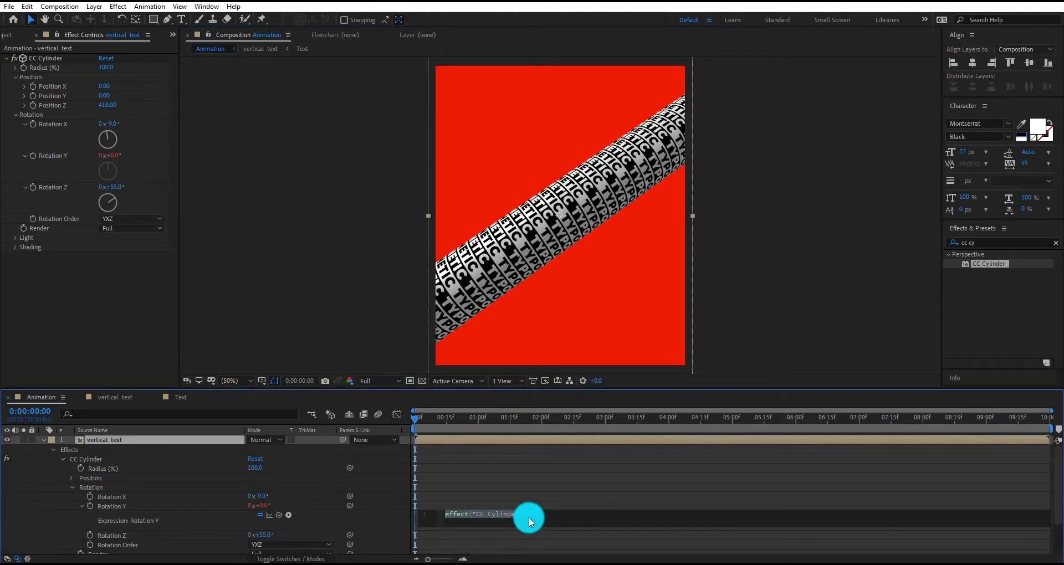
pyautogui.write('time*30')
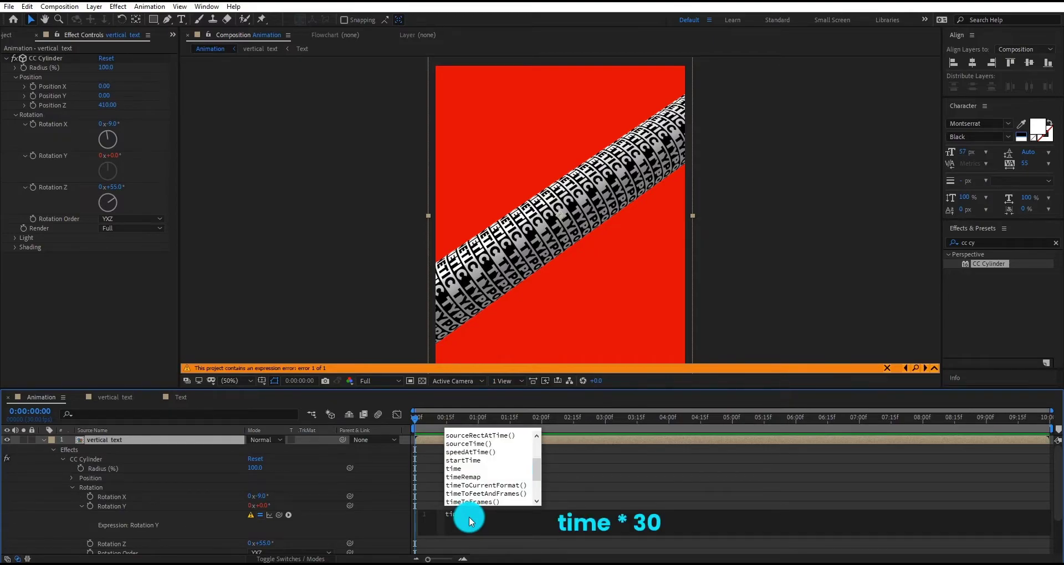
pyautogui.press('KP_Enter')
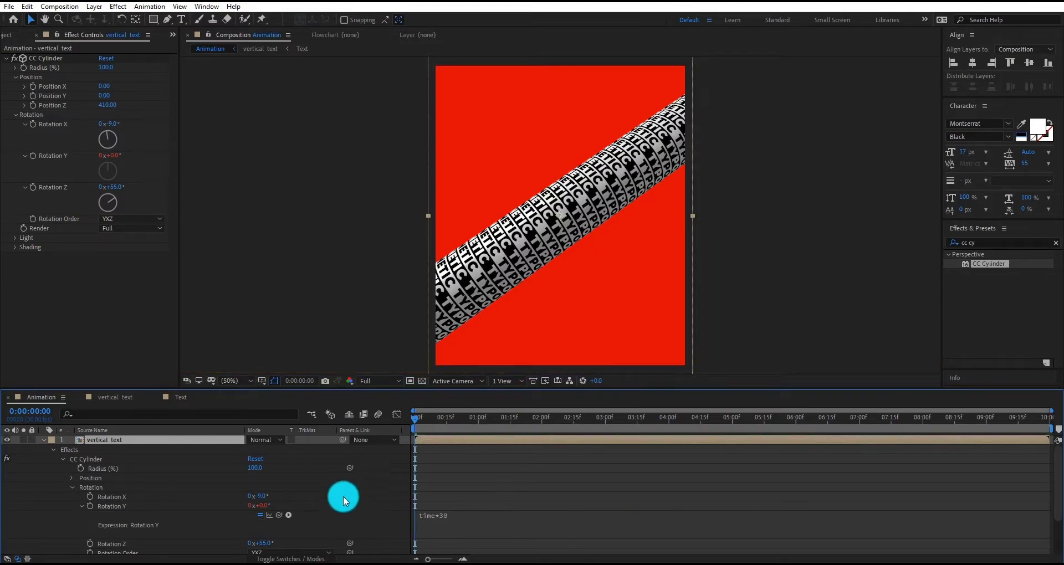
pyautogui.click(42, 440)
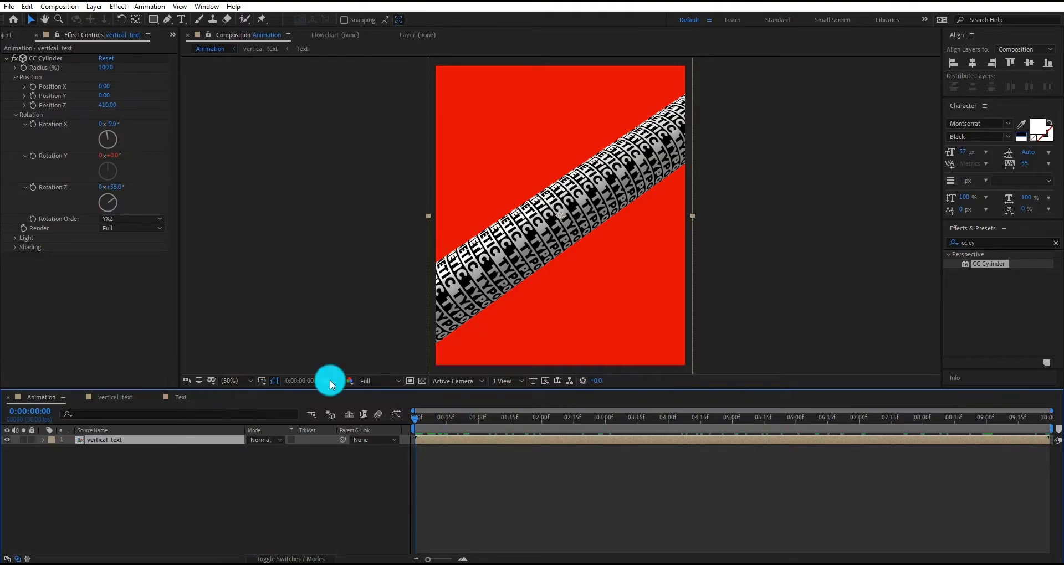
# - Apply the Drop Shadow effect to the vertical text layer
pyautogui.click(955, 244)
pyautogui.write('drop')
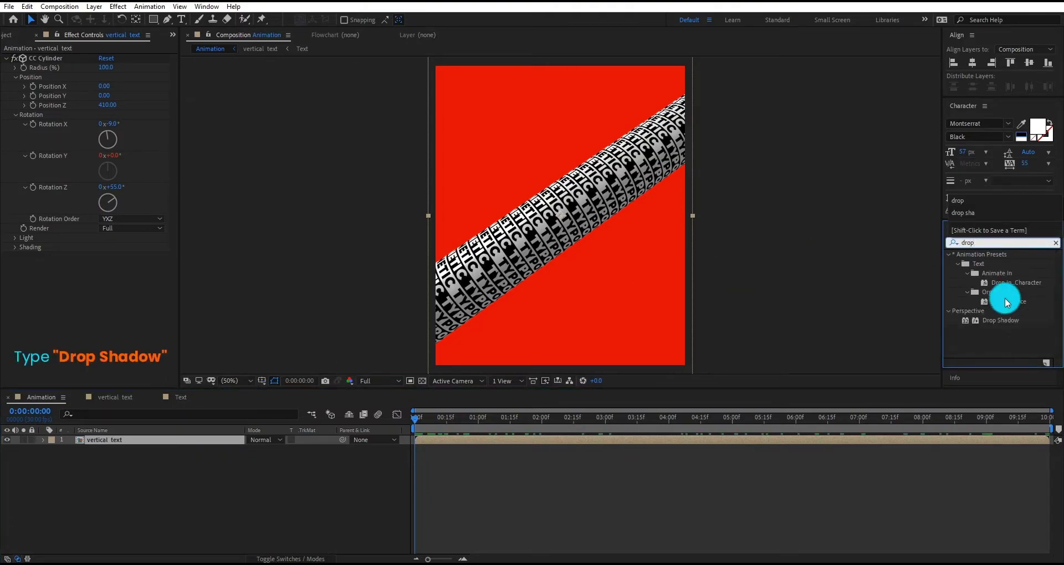
pyautogui.doubleClick(1005, 321)
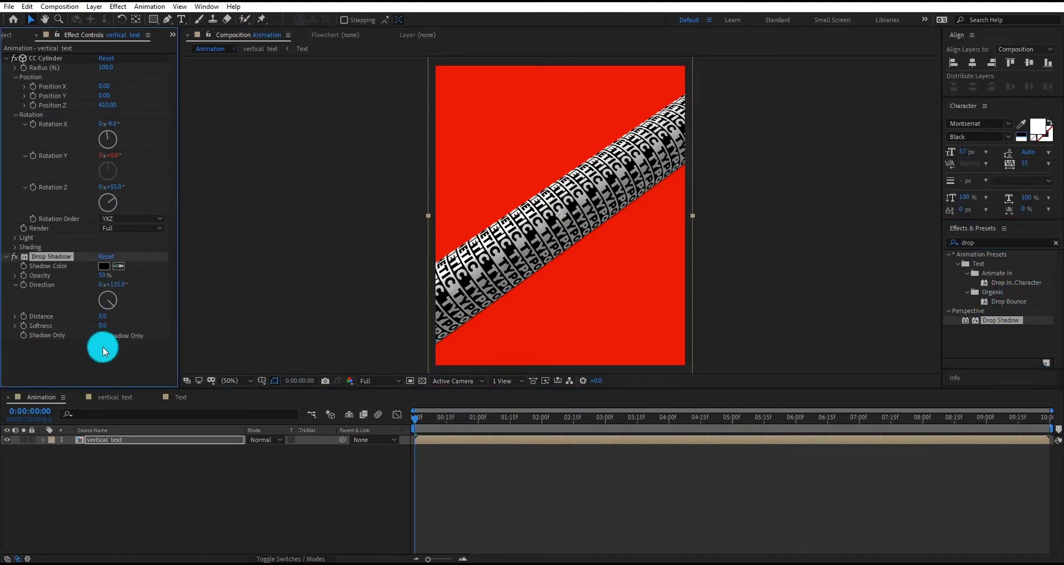
# - Duplicate the vertical text layer and move the lower-stacked copy down so it sits below the first cylinder
pyautogui.click(133, 441)
pyautogui.hotkey('ctrl', 'd')
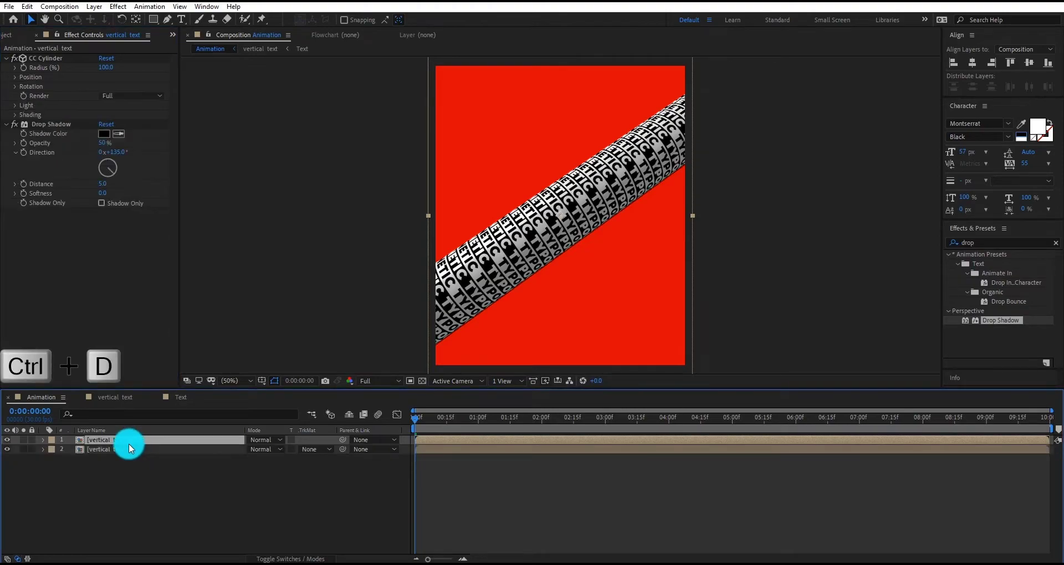
pyautogui.click(144, 449)
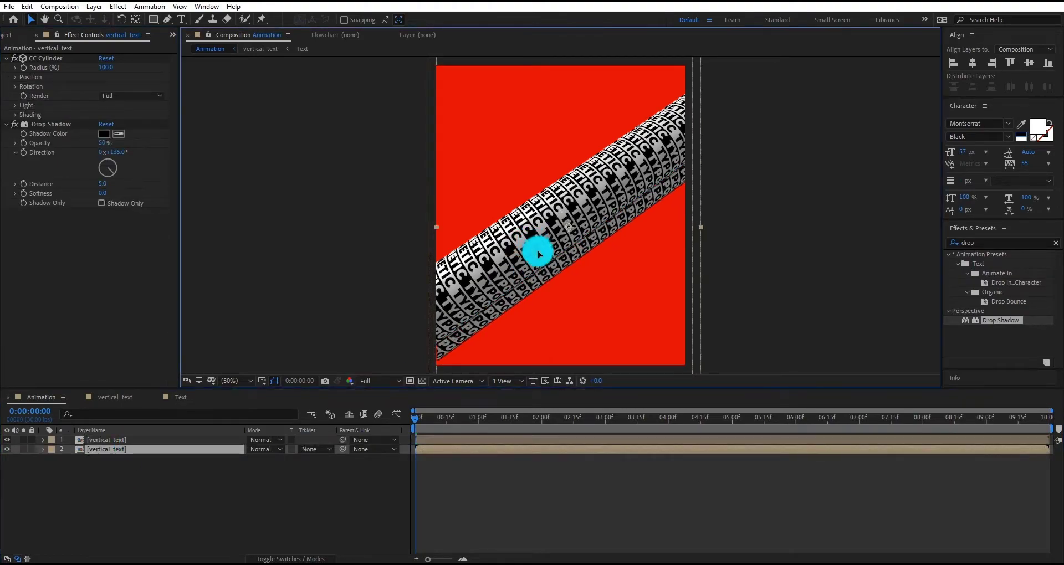
pyautogui.moveTo(537, 251); pyautogui.dragTo(535, 274)
pyautogui.click(174, 507)
# - Set the front vertical text layer's Drop Shadow distance to 50, softness to 50 and opacity to 90%
pyautogui.click(136, 440)
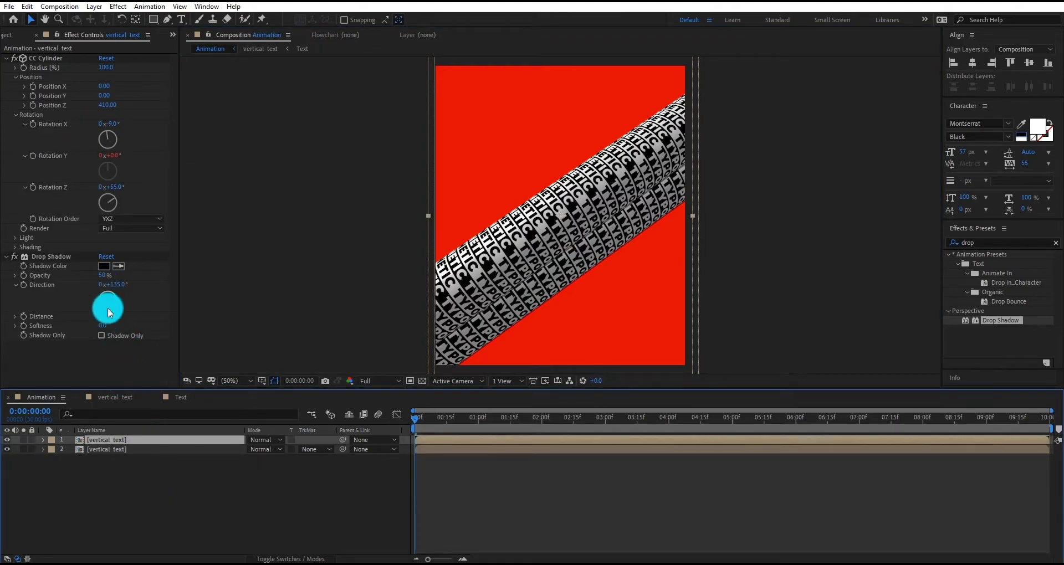
pyautogui.moveTo(103, 326)
pyautogui.mouseDown()
pyautogui.moveTo(141, 328)
pyautogui.moveTo(123, 316)
pyautogui.moveTo(144, 326)
pyautogui.moveTo(94, 324)
pyautogui.mouseUp()
pyautogui.write('50')
pyautogui.press('Return')
pyautogui.click(104, 326)
pyautogui.write('50')
pyautogui.press('Return')
pyautogui.click(104, 277)
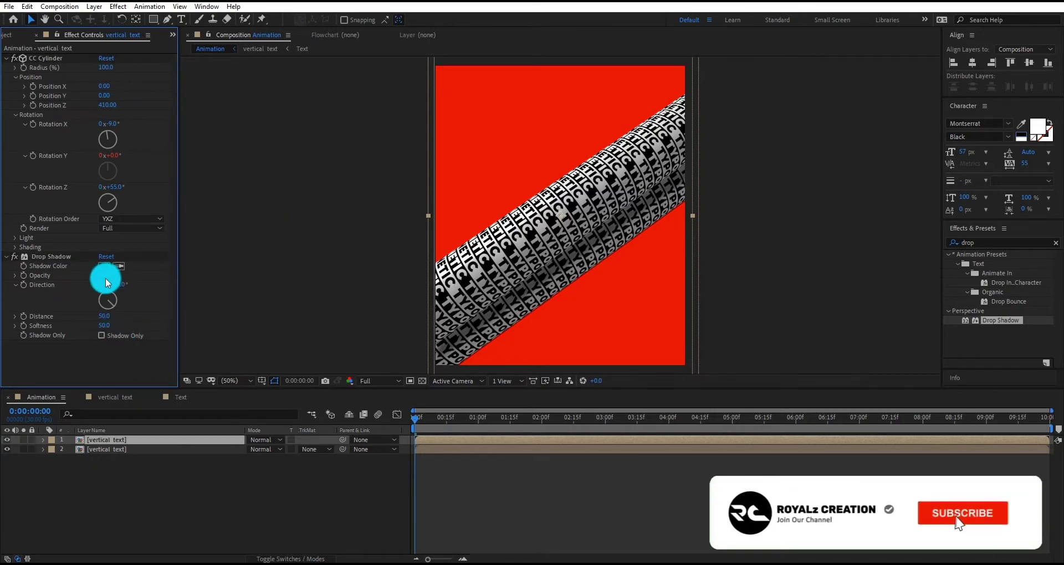
pyautogui.write('90')
pyautogui.press('Return')
# - Raise the front layer's Drop Shadow softness to 142
pyautogui.moveTo(104, 327)
pyautogui.mouseDown()
pyautogui.moveTo(57, 333)
pyautogui.moveTo(105, 315)
pyautogui.moveTo(117, 324)
pyautogui.mouseUp()
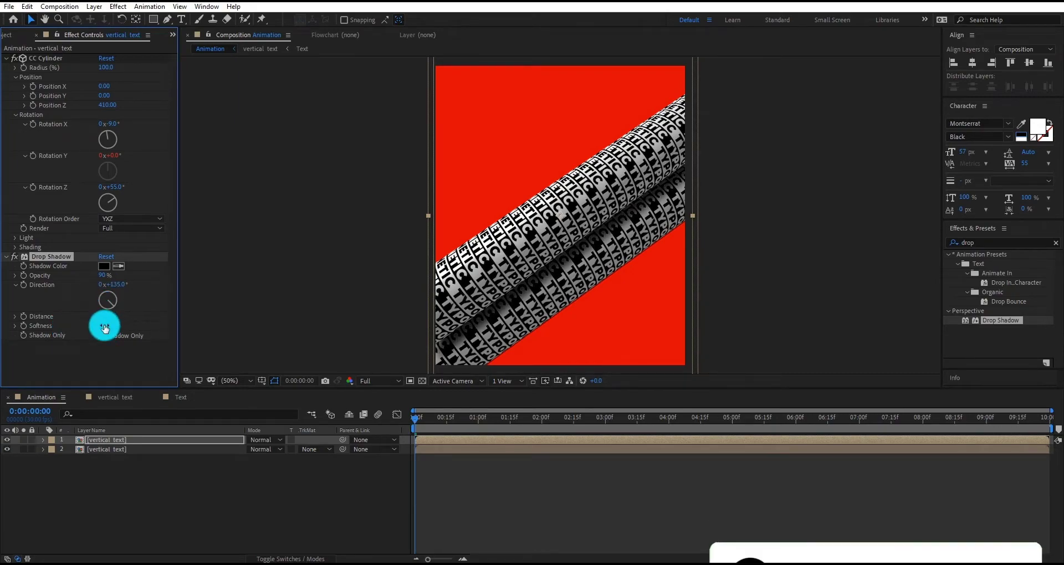
pyautogui.moveTo(104, 327); pyautogui.dragTo(142, 328)
pyautogui.click(123, 477)
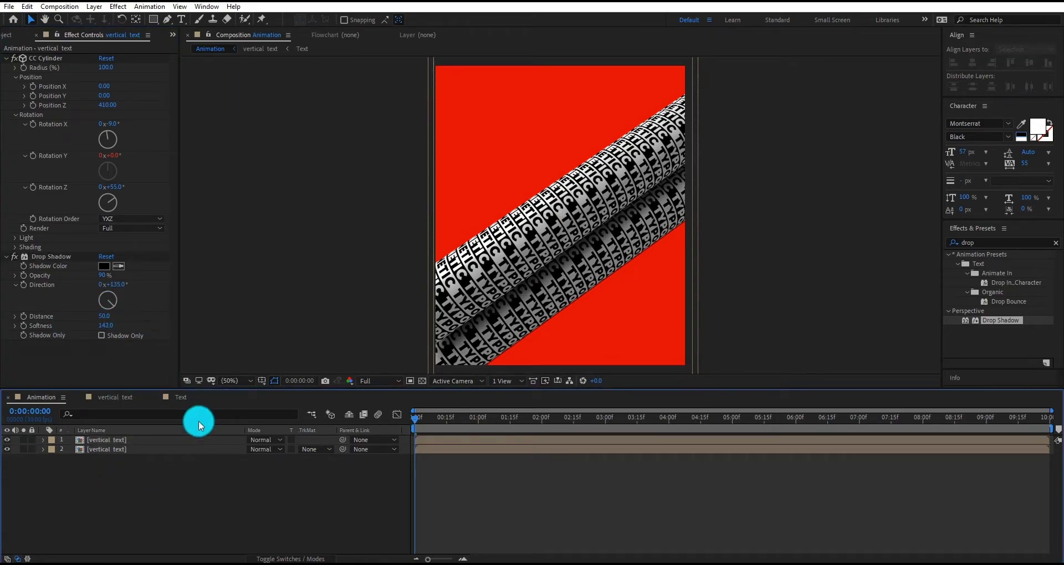
# - Set the CC Cylinder Rotation X of the second vertical text layer to -21°
pyautogui.click(531, 314)
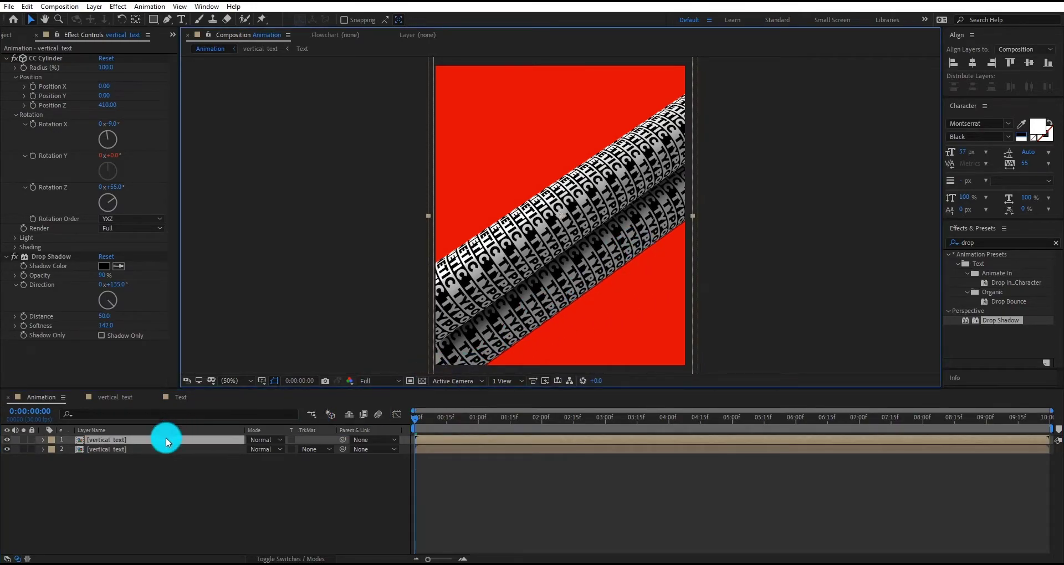
pyautogui.click(150, 449)
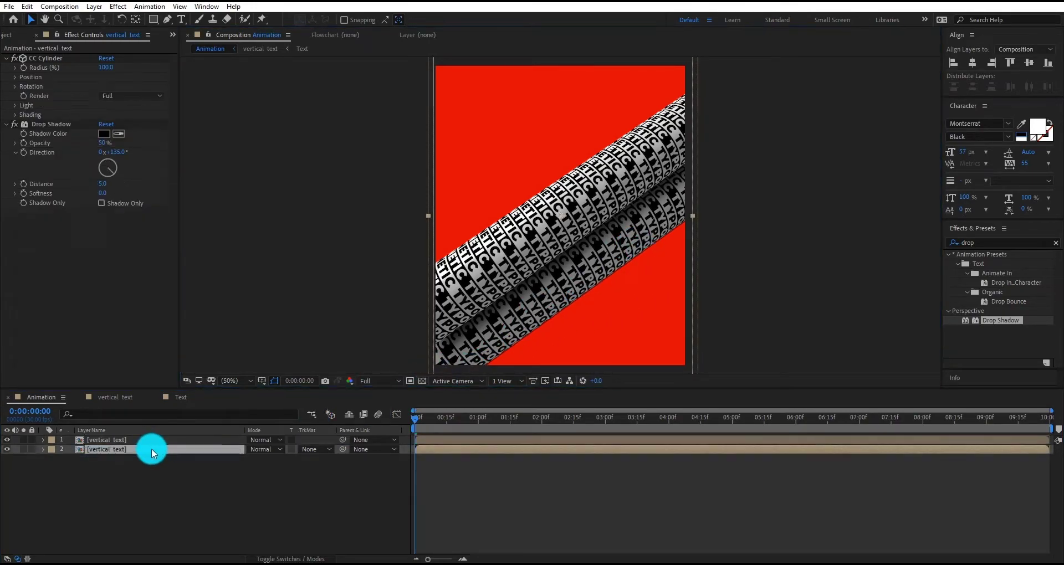
pyautogui.click(15, 86)
pyautogui.click(112, 97)
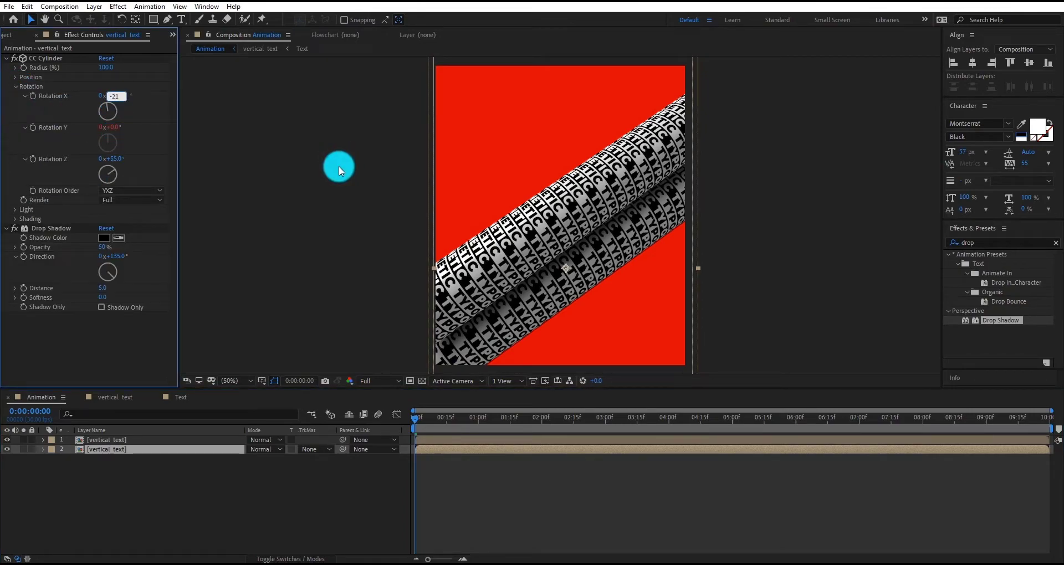
pyautogui.press('Return')
# - Duplicate the second vertical text layer and move the lower-stacked copy diagonally down to form a third cylinder
pyautogui.click(150, 449)
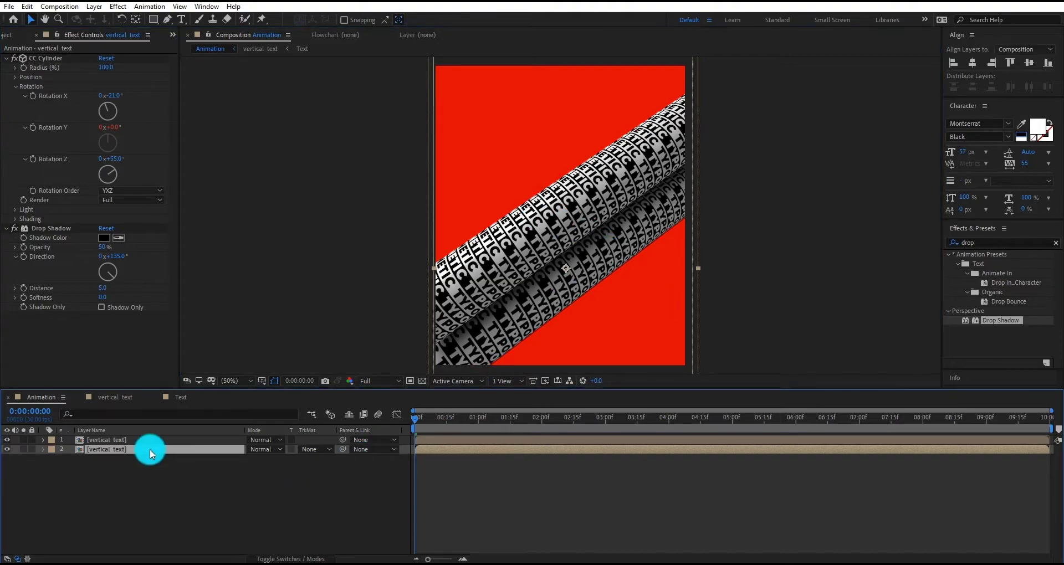
pyautogui.hotkey('ctrl', 'd')
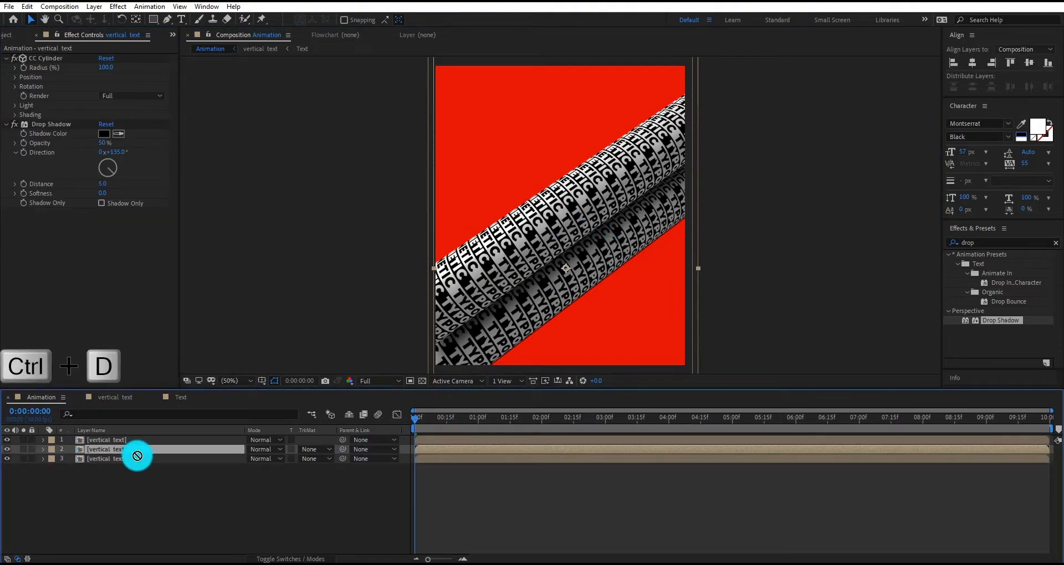
pyautogui.click(137, 458)
pyautogui.moveTo(581, 268); pyautogui.dragTo(615, 303)
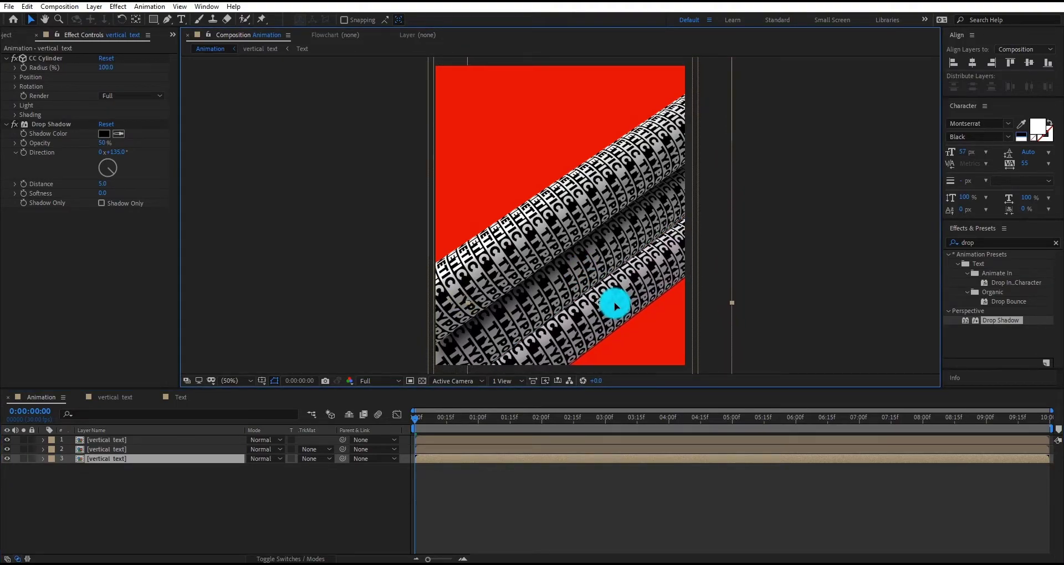
# - Copy the front layer's Drop Shadow settings onto the second and third cylinder layers
pyautogui.click(124, 454)
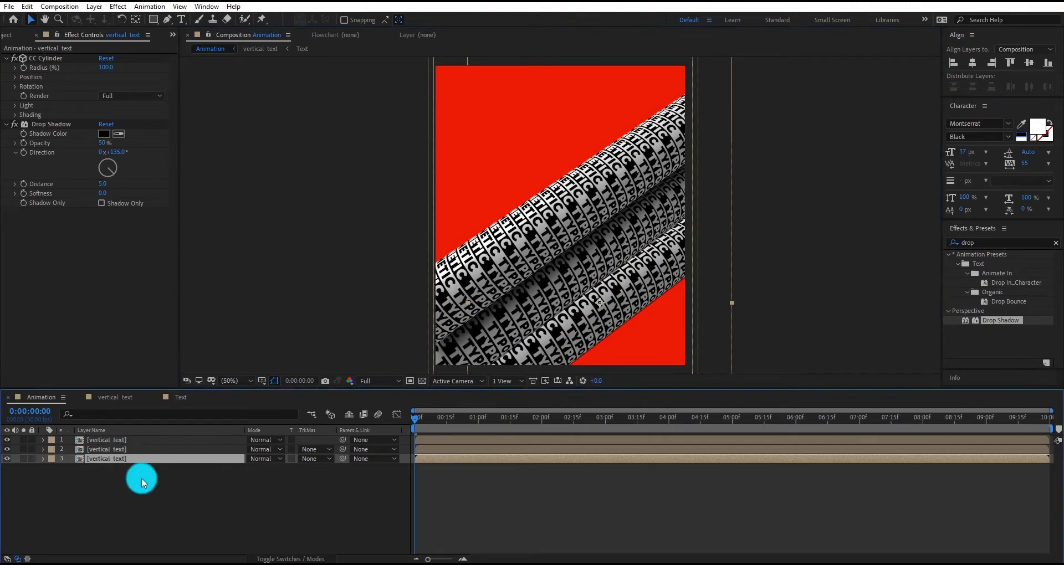
pyautogui.click(142, 441)
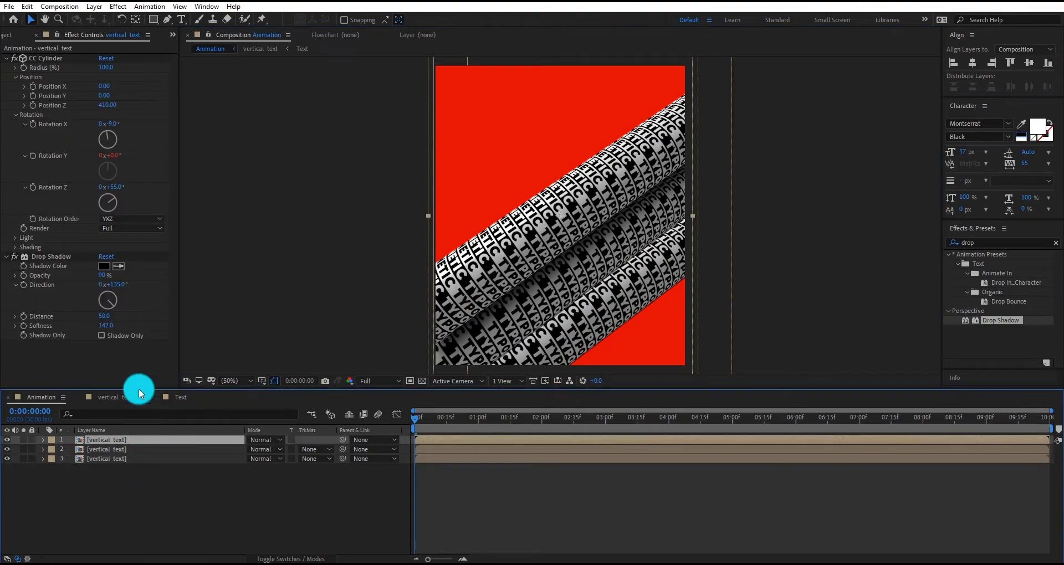
pyautogui.click(65, 254)
pyautogui.click(128, 449)
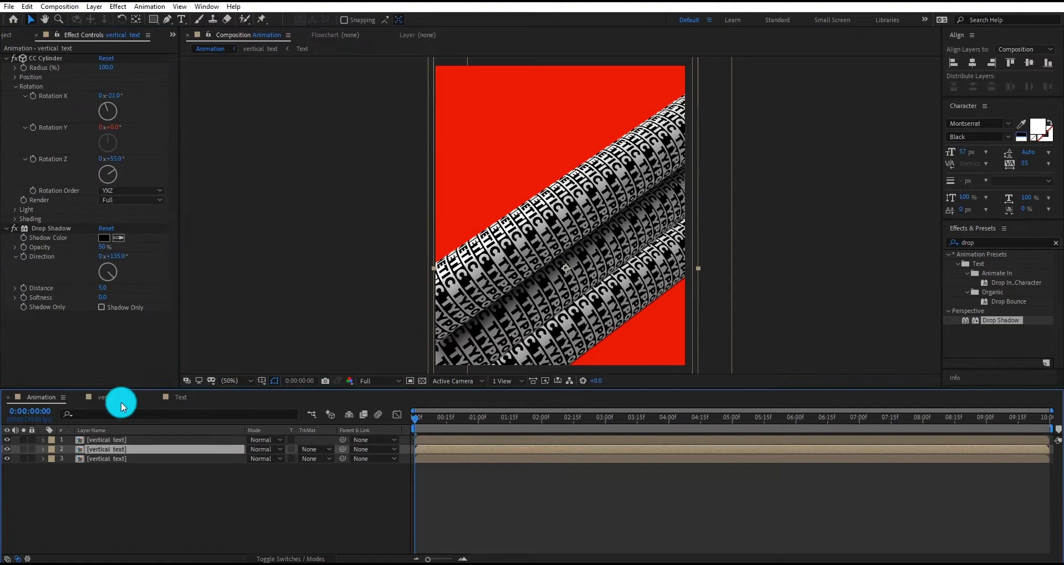
pyautogui.click(127, 458)
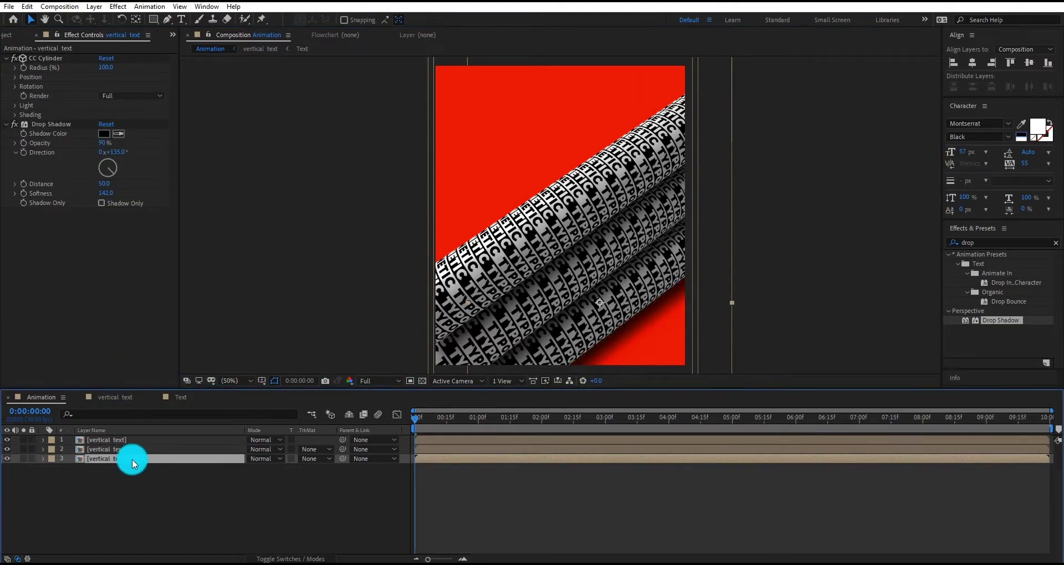
# - Duplicate the third cylinder layer, place the copy below it in the artwork, and send it to the back of the stack
pyautogui.hotkey('ctrl', 'd')
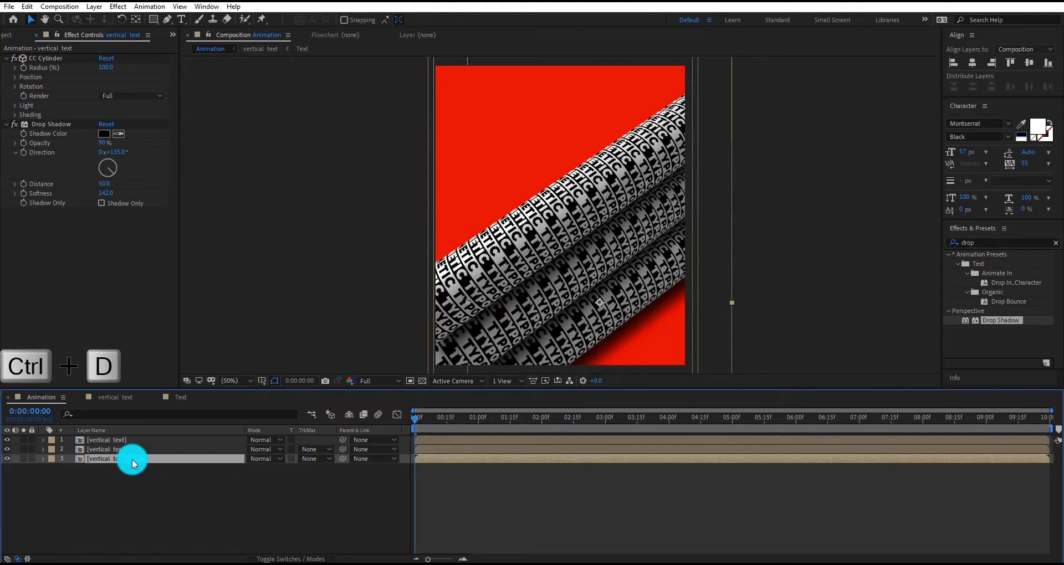
pyautogui.moveTo(653, 345); pyautogui.dragTo(682, 317)
pyautogui.hotkey('ctrl', '[')
pyautogui.click(148, 503)
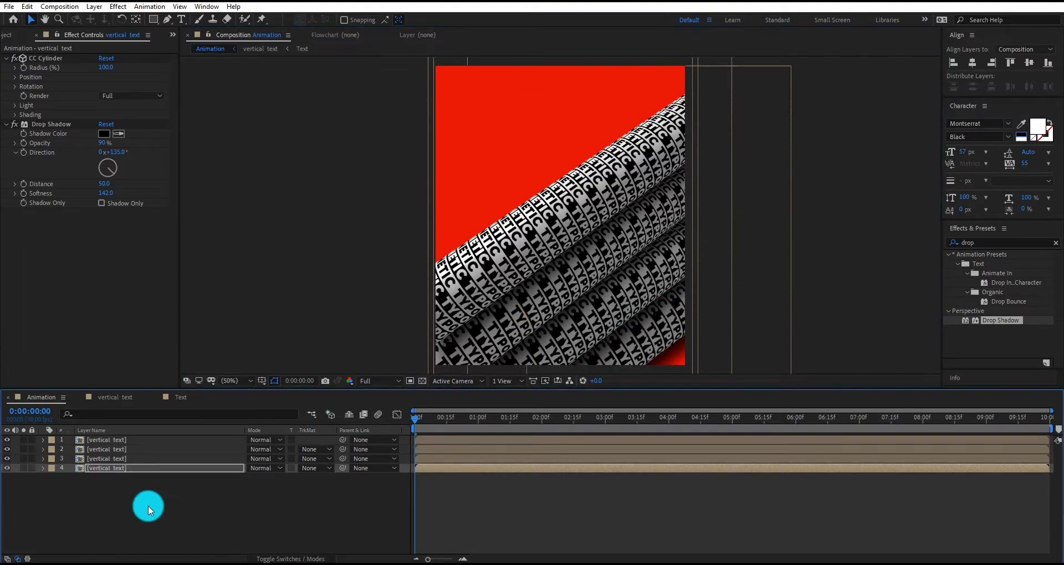
# - Duplicate the fourth cylinder, move the front copy into the artwork's lower-right corner, and scale it to 124%
pyautogui.hotkey('ctrl', 'd')
pyautogui.click(175, 468)
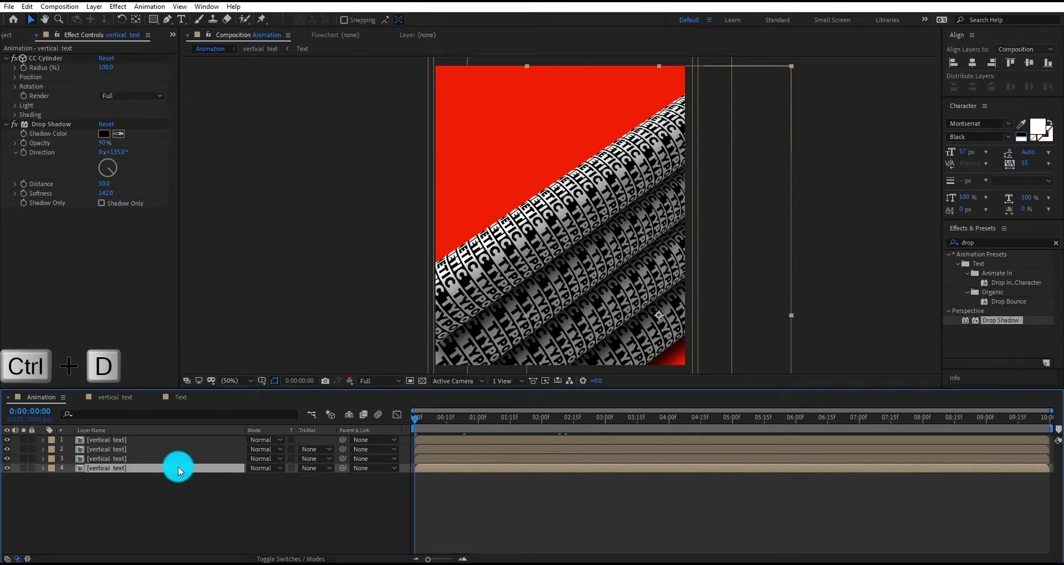
pyautogui.hotkey('ctrl', 'd')
pyautogui.moveTo(640, 348); pyautogui.dragTo(669, 352)
pyautogui.press('s')
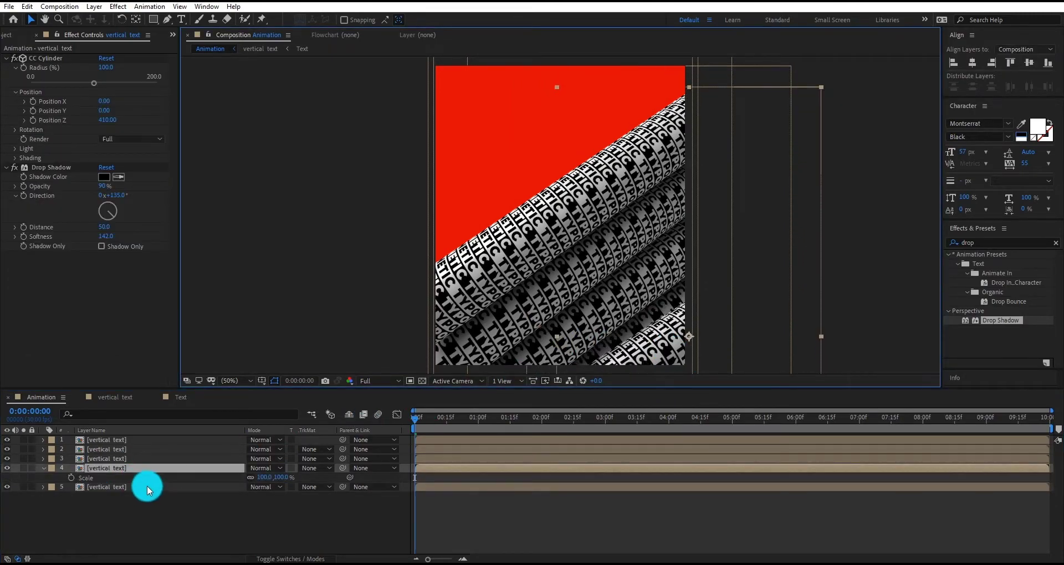
pyautogui.moveTo(279, 478); pyautogui.dragTo(299, 478)
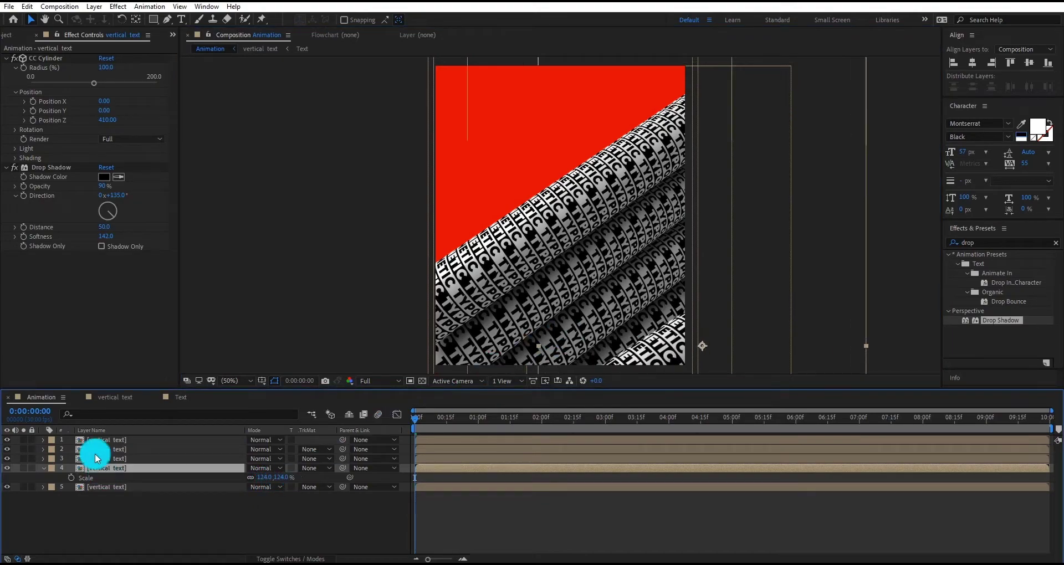
# - Add a second Drop Shadow to the enlarged corner cylinder with direction -35° and opacity 17%, and nudge the cylinder up and left
pyautogui.click(46, 168)
pyautogui.hotkey('ctrl', 'd')
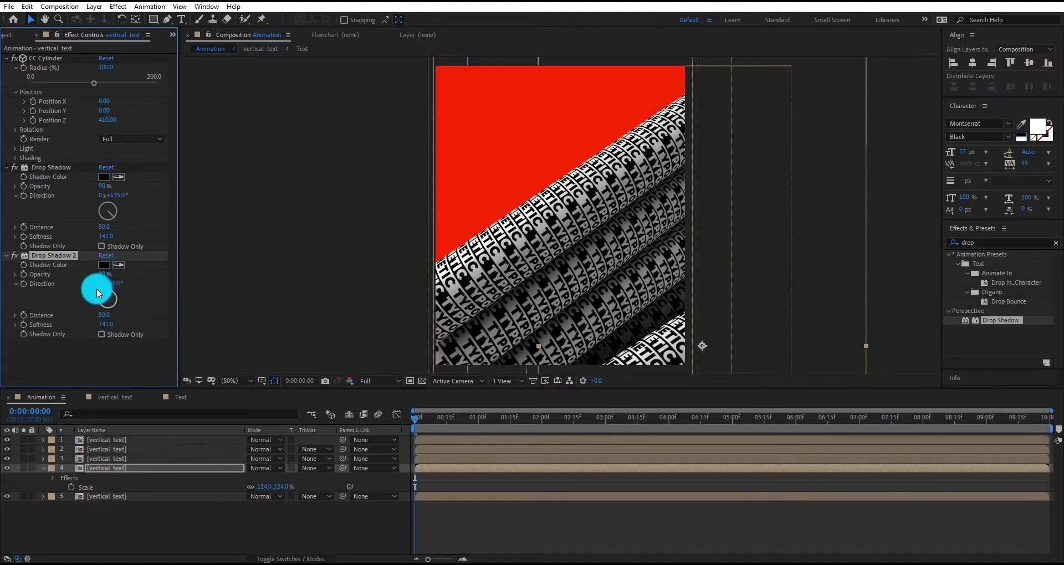
pyautogui.moveTo(95, 290); pyautogui.dragTo(99, 286)
pyautogui.moveTo(104, 274); pyautogui.dragTo(7, 273)
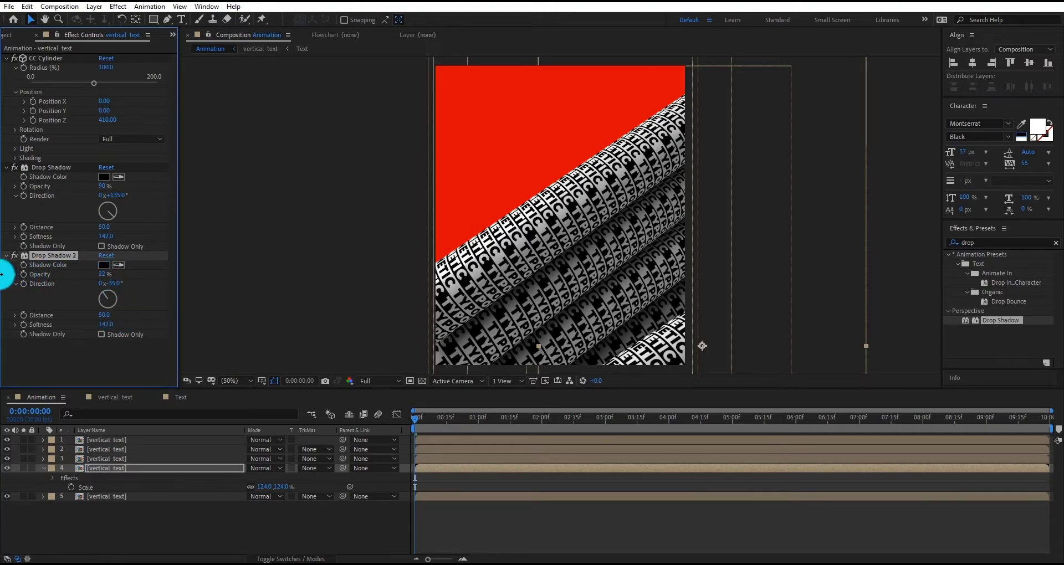
pyautogui.moveTo(669, 391); pyautogui.dragTo(634, 365)
pyautogui.moveTo(633, 365); pyautogui.dragTo(629, 362)
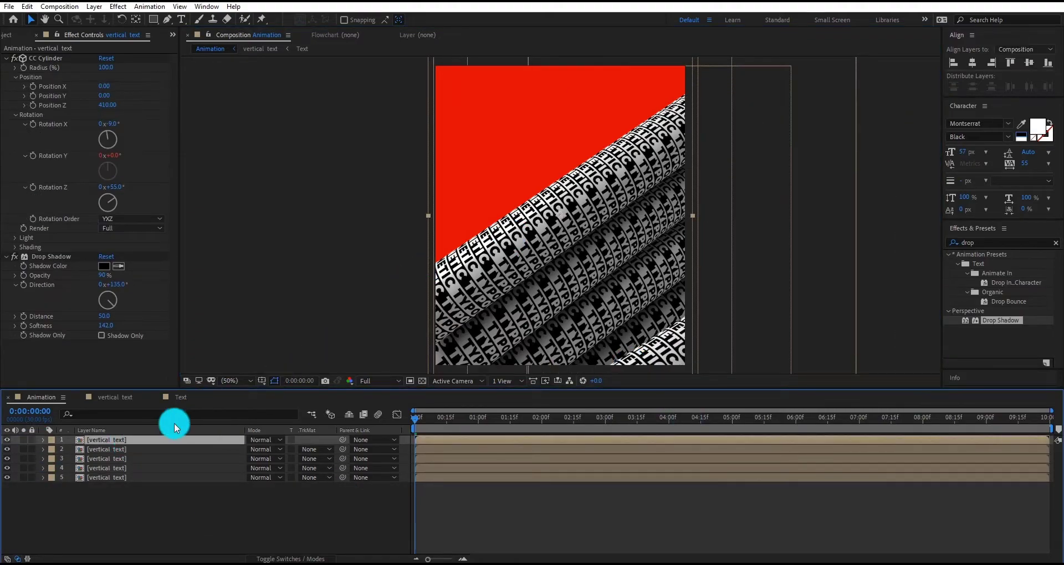
# - Duplicate the front cylinder layer, stack the copy beneath it, and position it just above the front cylinder in the artwork
pyautogui.hotkey('ctrl', 'd')
pyautogui.click(140, 450)
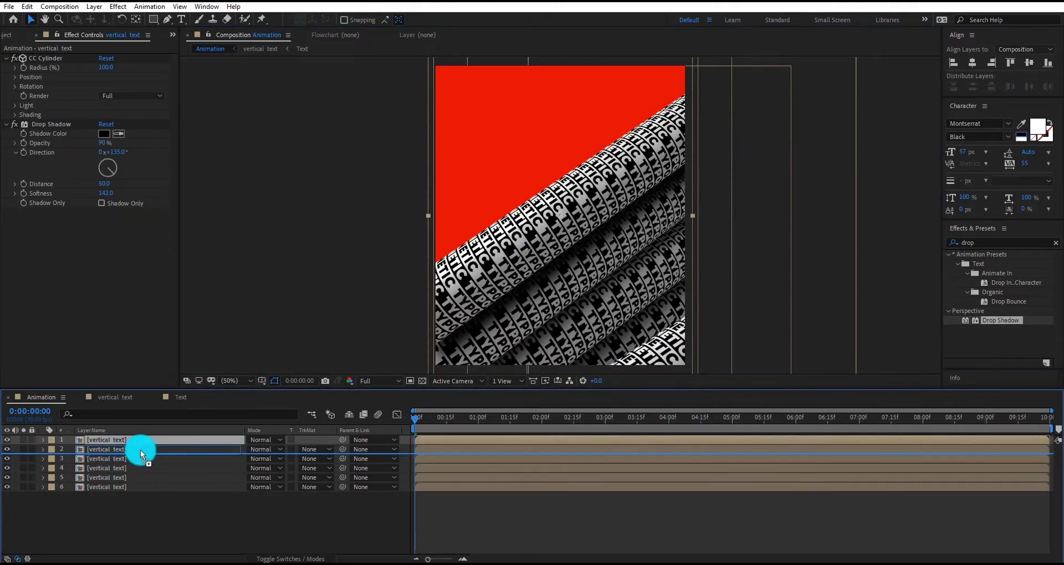
pyautogui.moveTo(553, 225); pyautogui.dragTo(560, 168)
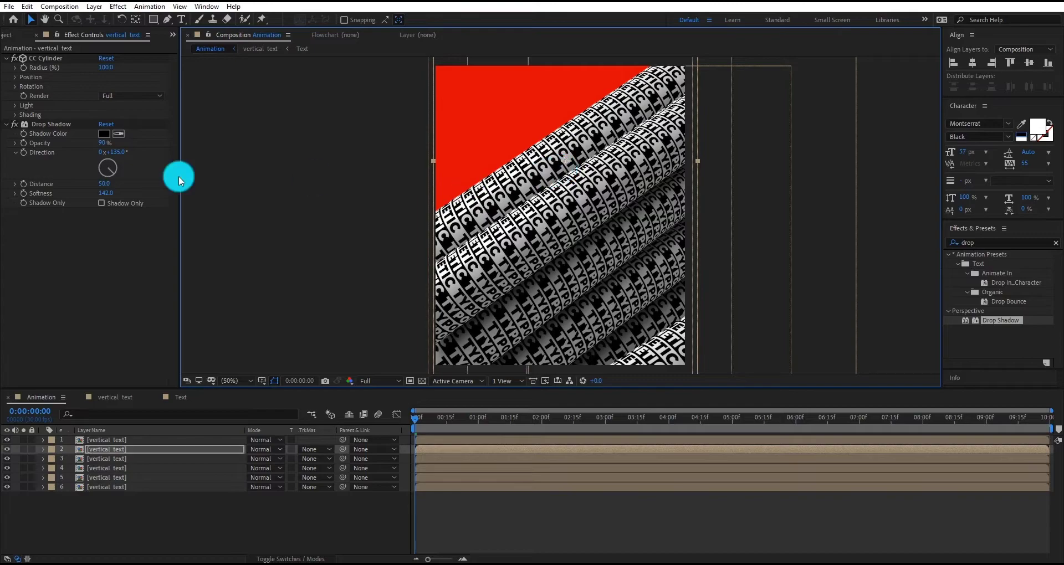
# - Set the upper cylinder copy's CC Cylinder Rotation X to -21°
pyautogui.click(15, 78)
pyautogui.click(15, 115)
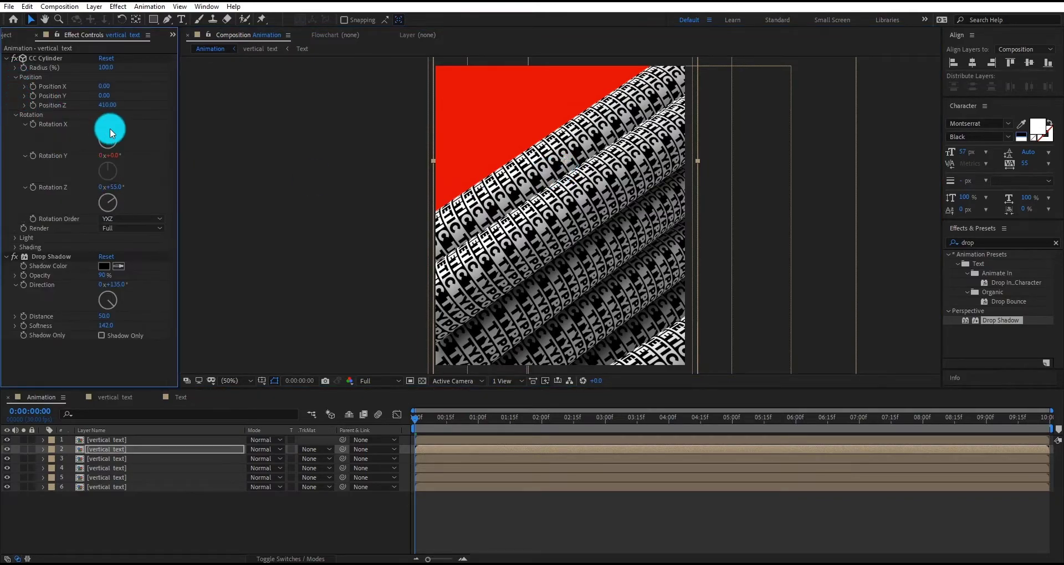
pyautogui.write('-21')
pyautogui.press('Return')
# - Duplicate the front layer's Drop Shadow and set the copy to 69% opacity, direction 315°, distance 57 and softness 173
pyautogui.click(112, 459)
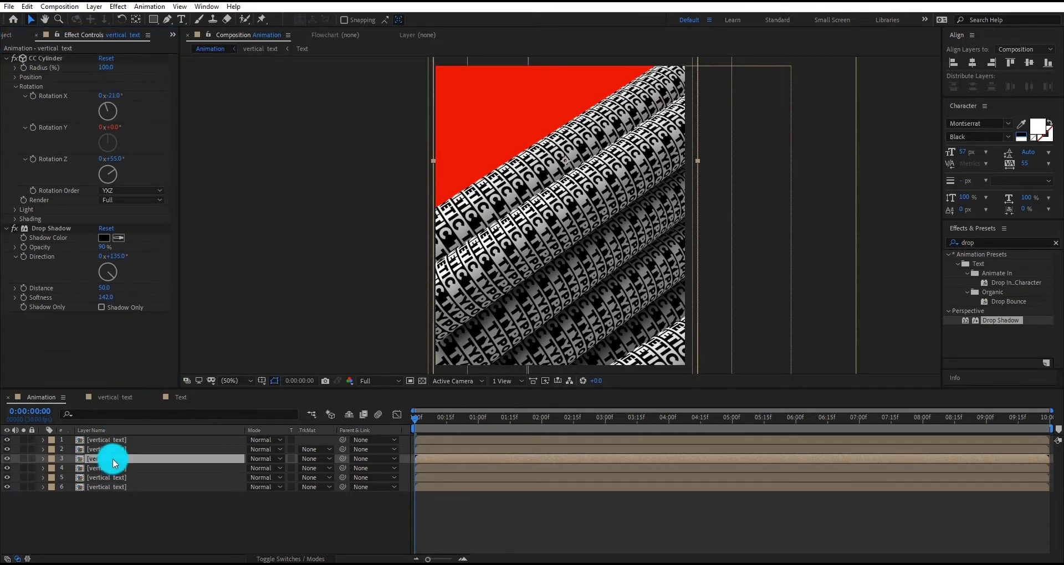
pyautogui.click(117, 440)
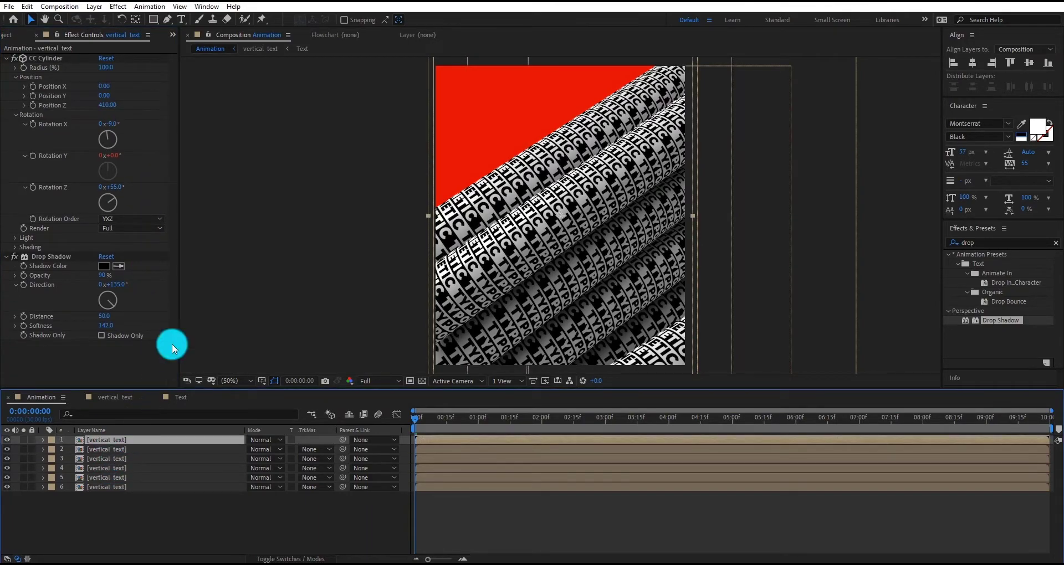
pyautogui.click(58, 254)
pyautogui.hotkey('ctrl', 'd')
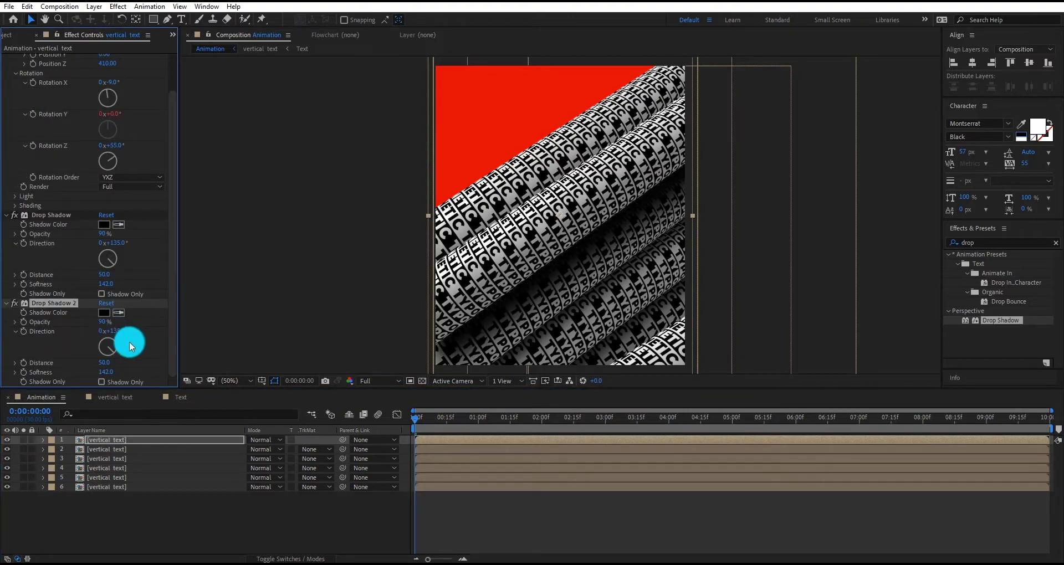
pyautogui.moveTo(111, 342); pyautogui.dragTo(113, 368)
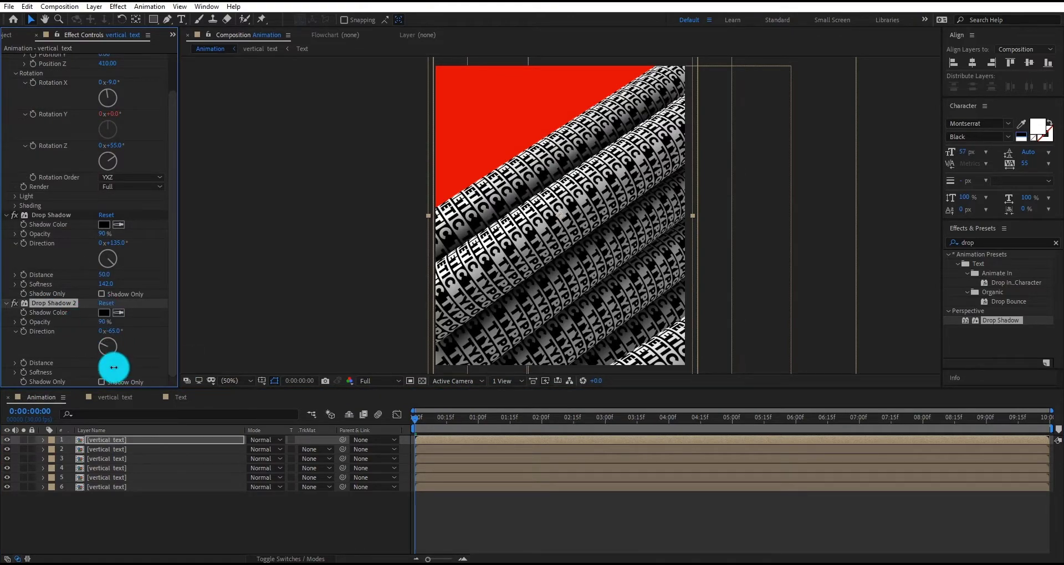
pyautogui.moveTo(103, 322); pyautogui.dragTo(152, 324)
pyautogui.moveTo(103, 363); pyautogui.dragTo(108, 362)
pyautogui.moveTo(98, 344); pyautogui.dragTo(102, 341)
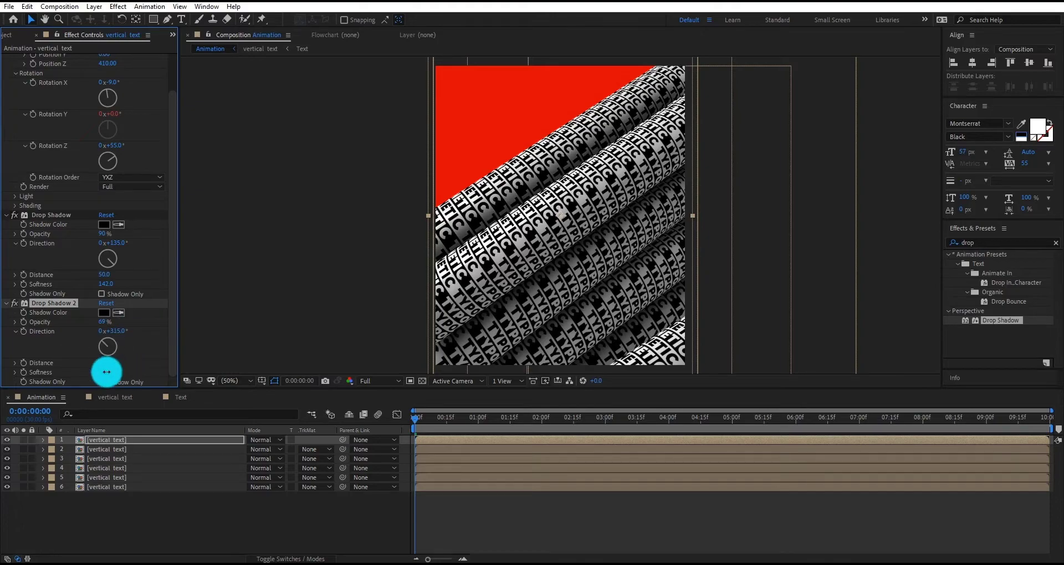
# - Replace the upper cylinder layer's Drop Shadow with the front layer's second Drop Shadow
pyautogui.click(127, 449)
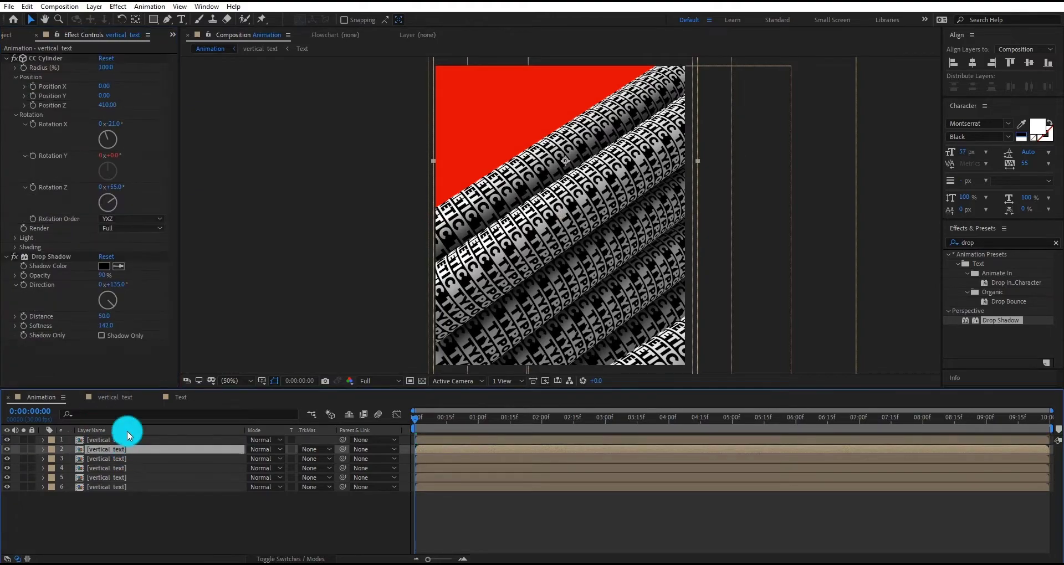
pyautogui.click(8, 449)
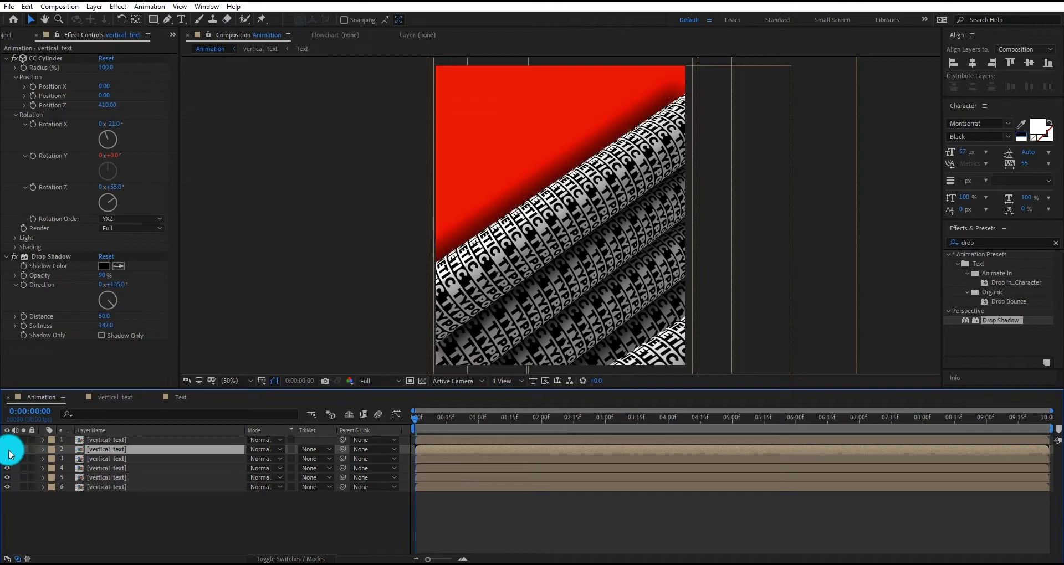
pyautogui.click(8, 449)
pyautogui.click(39, 366)
pyautogui.hotkey('ctrl', 'v')
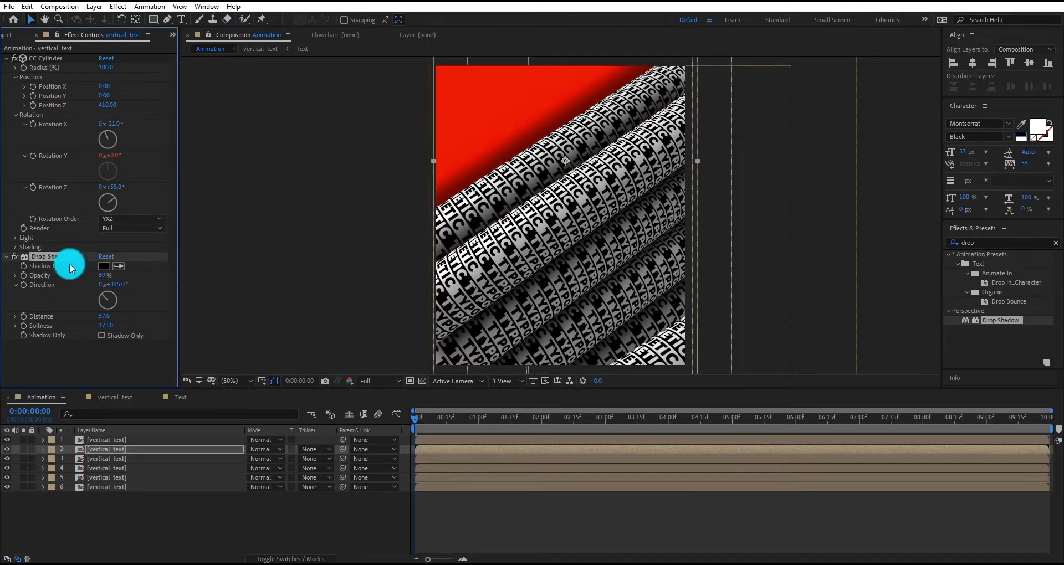
# - Duplicate the upper cylinder layer and move the lower-stacked copy diagonally up and left to form the next cylinder
pyautogui.click(121, 449)
pyautogui.hotkey('ctrl', 'd')
pyautogui.click(121, 459)
pyautogui.moveTo(552, 156); pyautogui.dragTo(465, 59)
pyautogui.click(120, 450)
pyautogui.click(15, 123)
# - Duplicate the newest upper cylinder and place another copy behind it, closer to the artwork's upper-left corner
pyautogui.click(121, 459)
pyautogui.hotkey('ctrl', 'd')
pyautogui.click(121, 468)
pyautogui.click(121, 459)
pyautogui.click(121, 468)
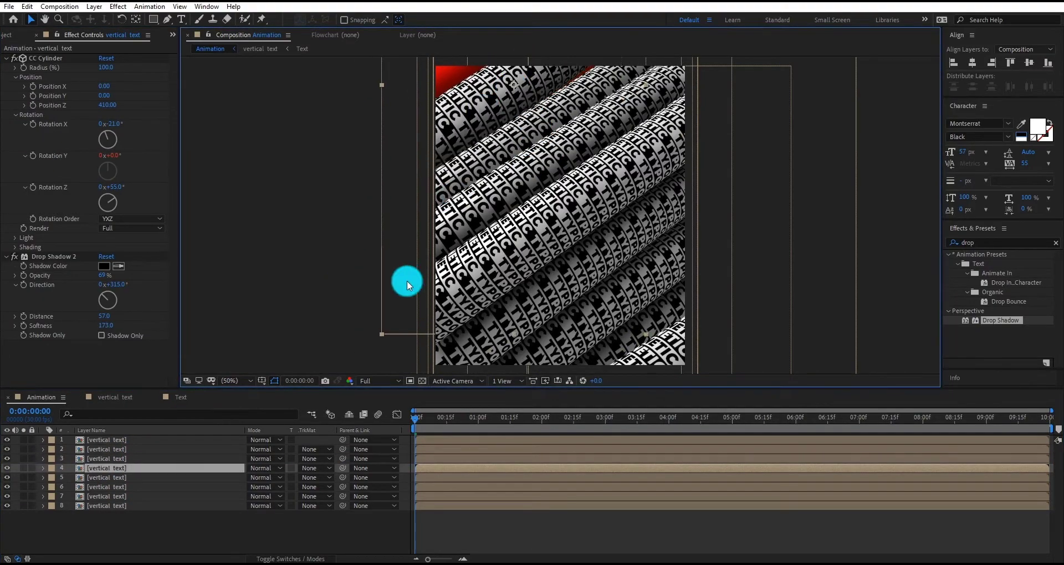
pyautogui.moveTo(476, 112)
pyautogui.mouseDown()
pyautogui.moveTo(493, 131)
pyautogui.moveTo(530, 128)
pyautogui.moveTo(491, 120)
pyautogui.mouseUp()
# - Add one more cylinder copy and move it over the remaining red area in the artwork's upper-left corner
pyautogui.click(128, 459)
pyautogui.click(126, 468)
pyautogui.click(128, 460)
pyautogui.moveTo(125, 478); pyautogui.dragTo(133, 478)
pyautogui.hotkey('ctrl', 'd')
pyautogui.moveTo(507, 98); pyautogui.dragTo(446, 66)
# - Identify the upper-left corner cylinder by toggling its visibility, and set its Drop Shadow direction to 173°
pyautogui.click(33, 472)
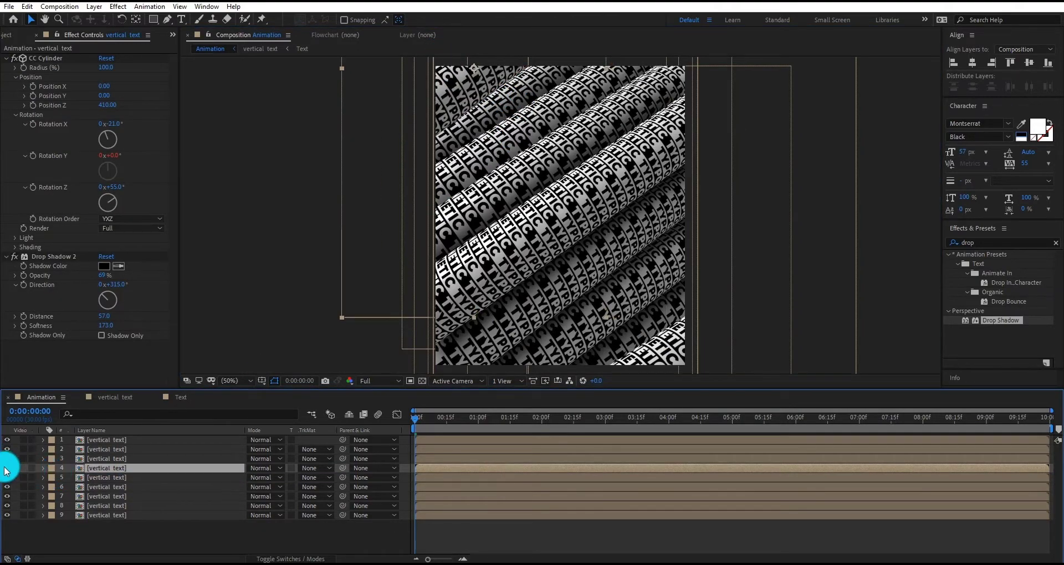
pyautogui.click(7, 468)
pyautogui.click(7, 469)
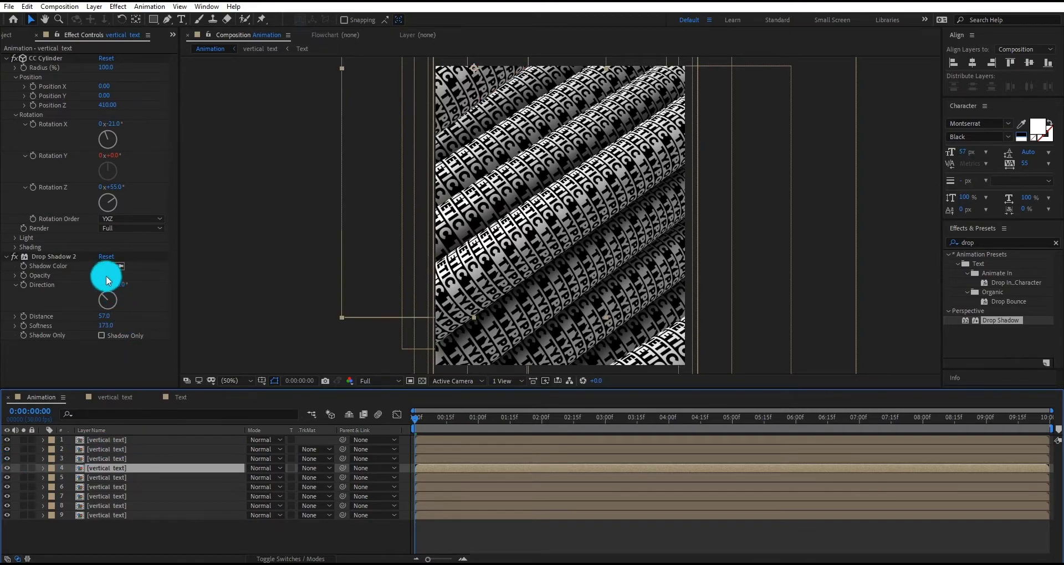
pyautogui.moveTo(111, 301); pyautogui.dragTo(84, 279)
# - Set the upper-left corner cylinder's Rotation Z to 58° and shift it left to fit the corner
pyautogui.moveTo(462, 95); pyautogui.dragTo(434, 94)
pyautogui.moveTo(113, 187); pyautogui.dragTo(115, 187)
pyautogui.moveTo(474, 70); pyautogui.dragTo(471, 92)
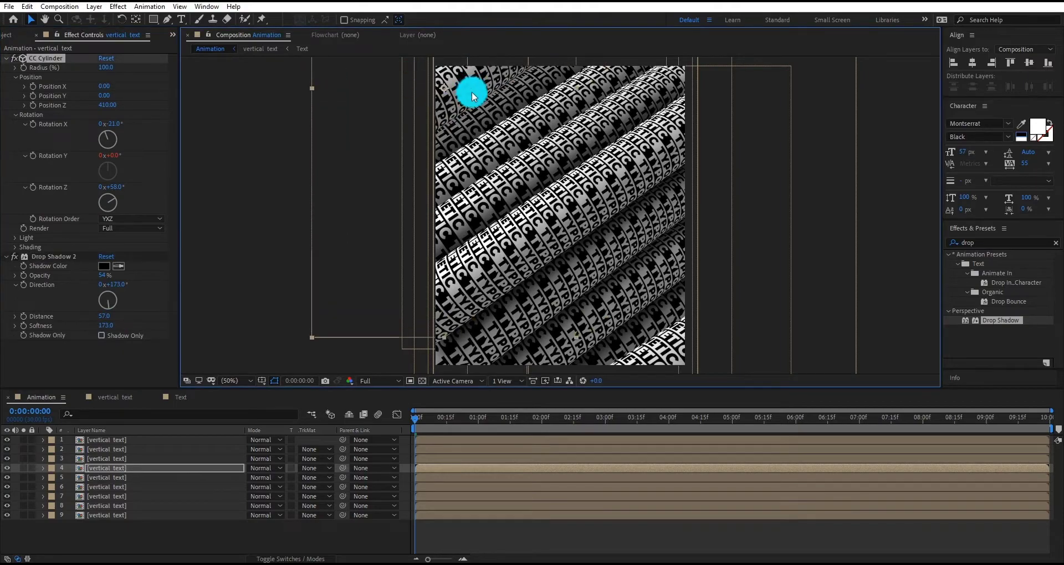
# - Increase the Drop Shadow opacity of the upper-left corner cylinder and deselect the layer
pyautogui.click(54, 256)
pyautogui.moveTo(103, 276); pyautogui.dragTo(135, 275)
pyautogui.click(172, 534)
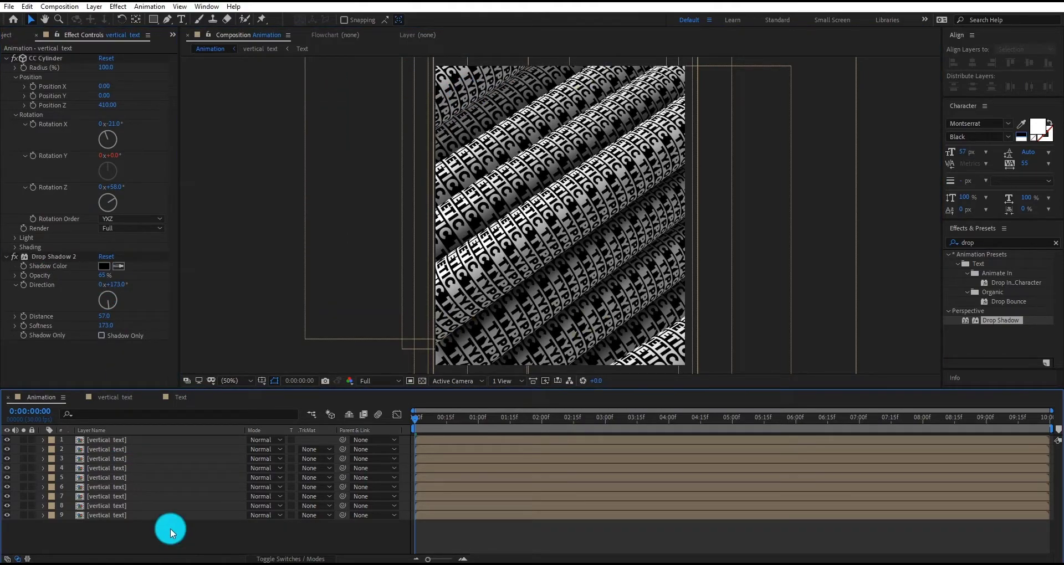
# - Apply Gaussian Blur (Legacy) to the cylinder on layer 8 and set its Blurriness to 2
pyautogui.click(88, 506)
pyautogui.click(981, 242)
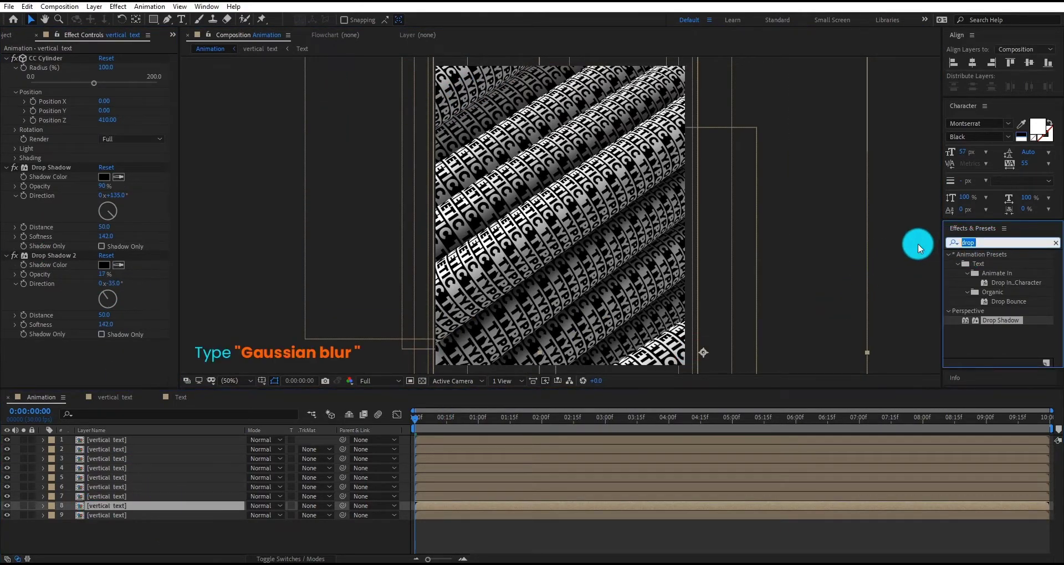
pyautogui.write('blur')
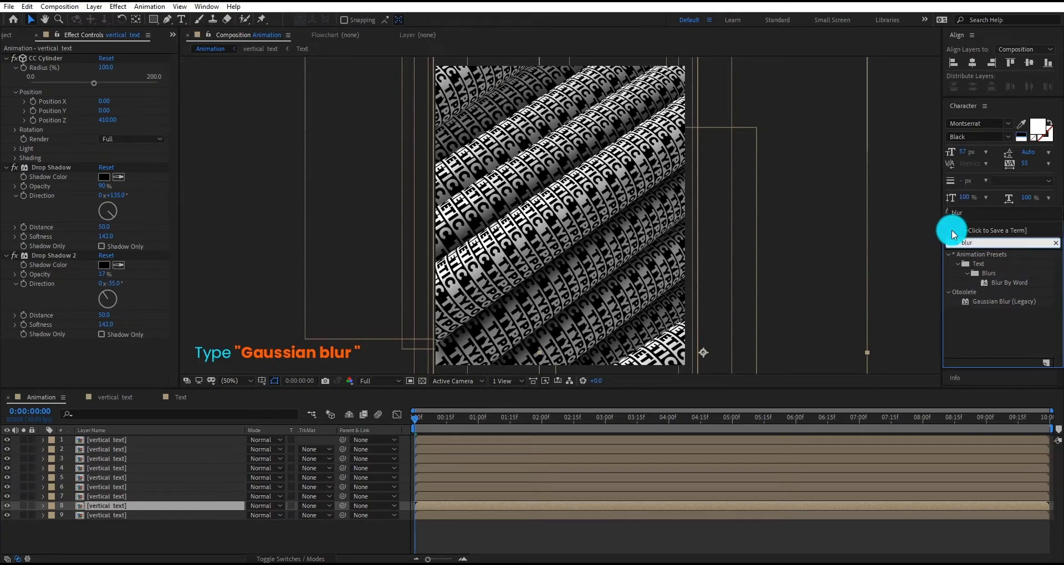
pyautogui.doubleClick(1001, 303)
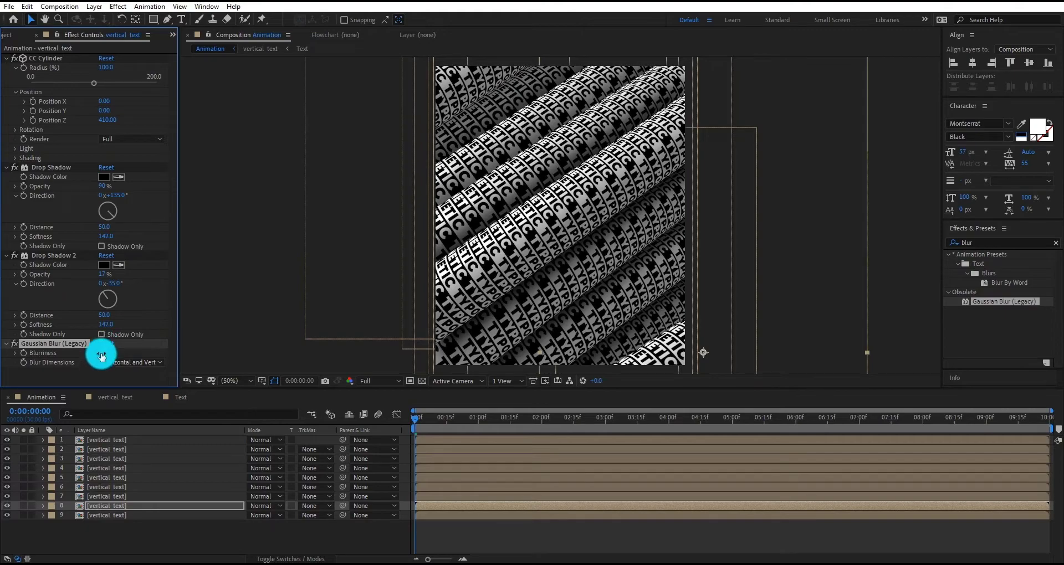
pyautogui.moveTo(101, 356); pyautogui.dragTo(110, 356)
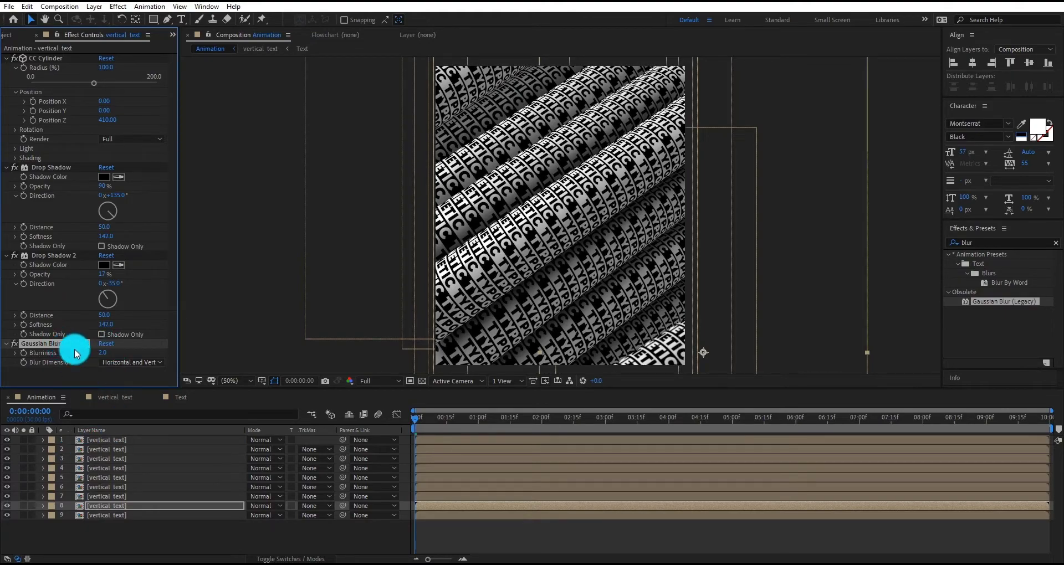
# - Add Gaussian Blur (Legacy) with Blurriness 2 to the upper-left corner cylinder on layer 4, and save the project
pyautogui.click(126, 452)
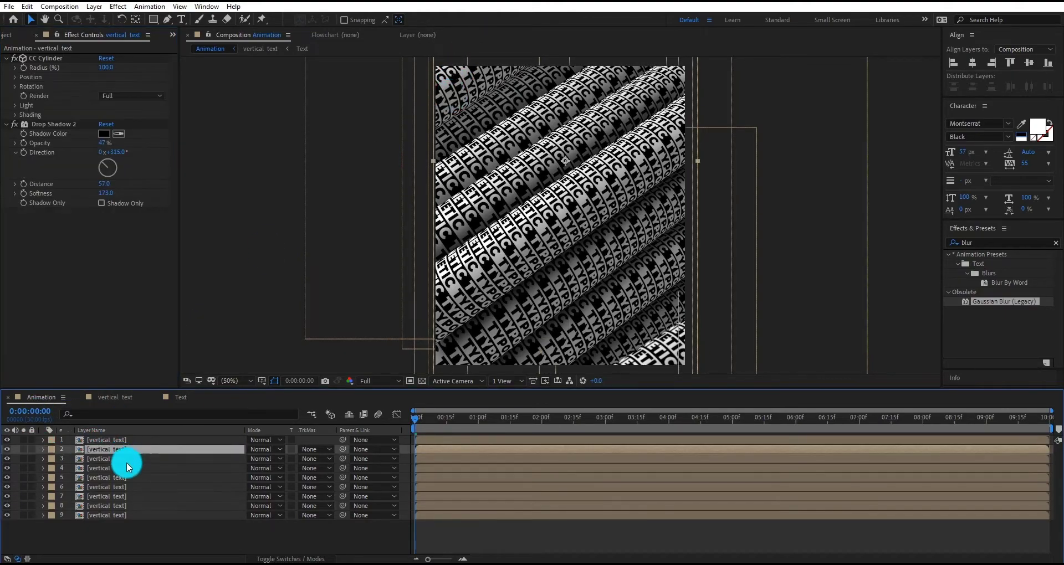
pyautogui.click(126, 469)
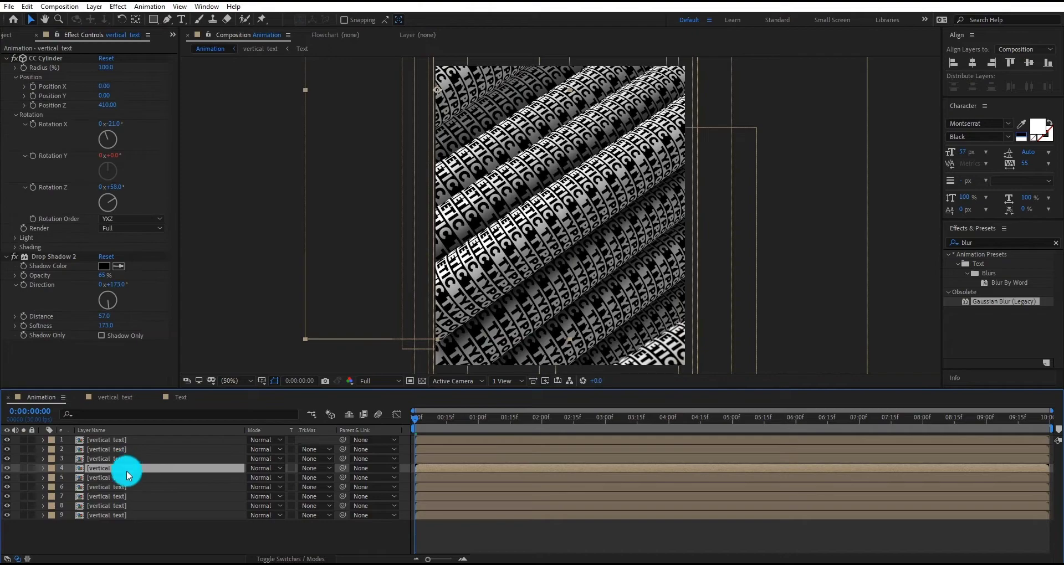
pyautogui.click(6, 468)
pyautogui.click(7, 469)
pyautogui.click(93, 358)
pyautogui.hotkey('ctrl', 'v')
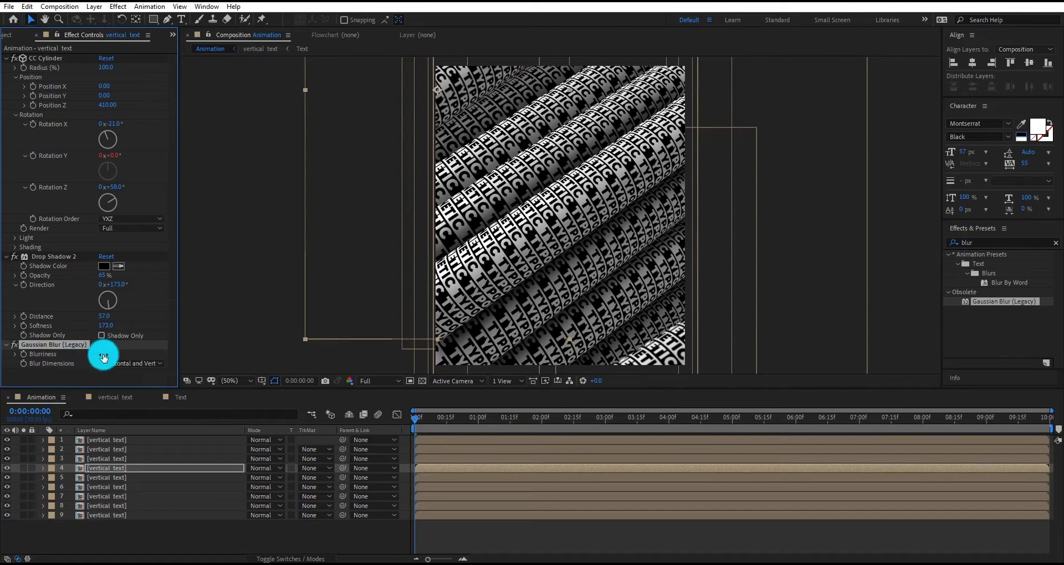
pyautogui.write('2')
pyautogui.click(507, 525)
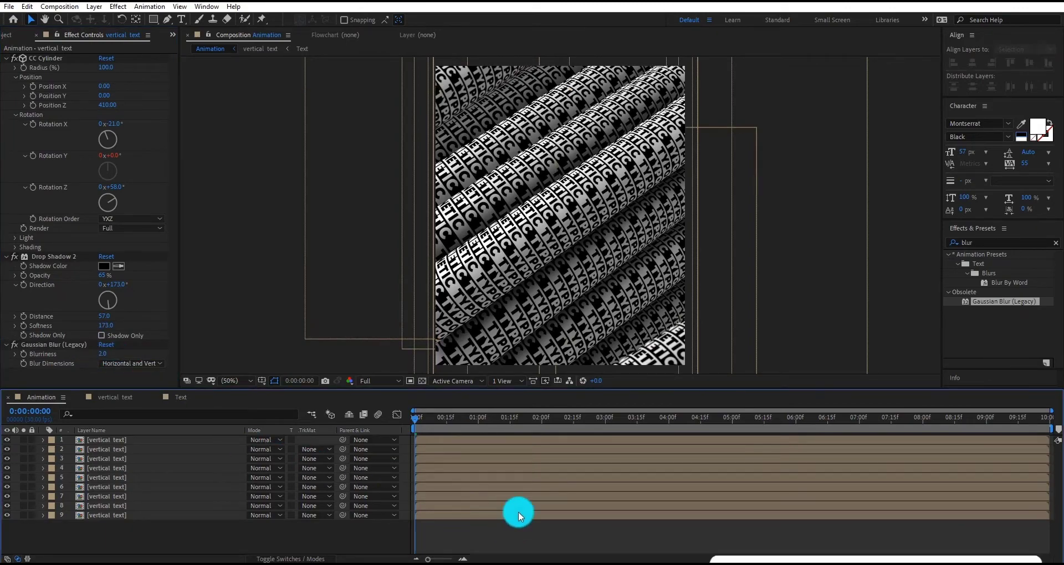
pyautogui.hotkey('ctrl', 's')
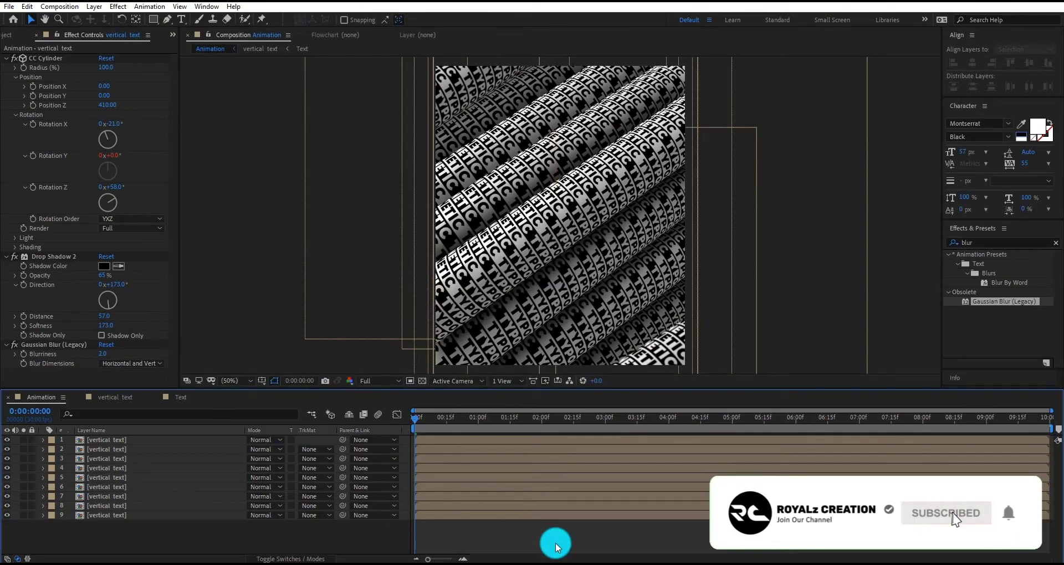